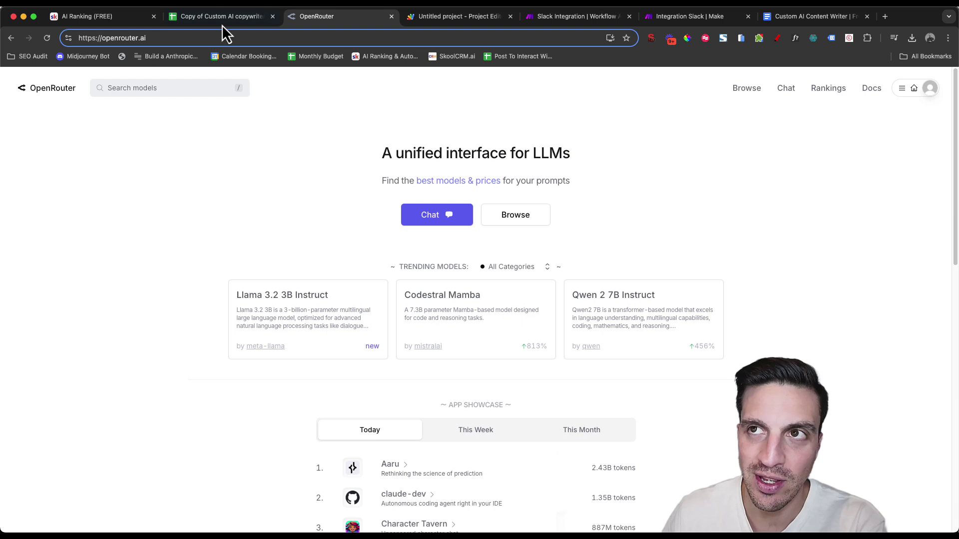
In the copywriter spreadsheet, set row 2's model to google/gemini-flash-1.5-exp
left_click(238, 19)
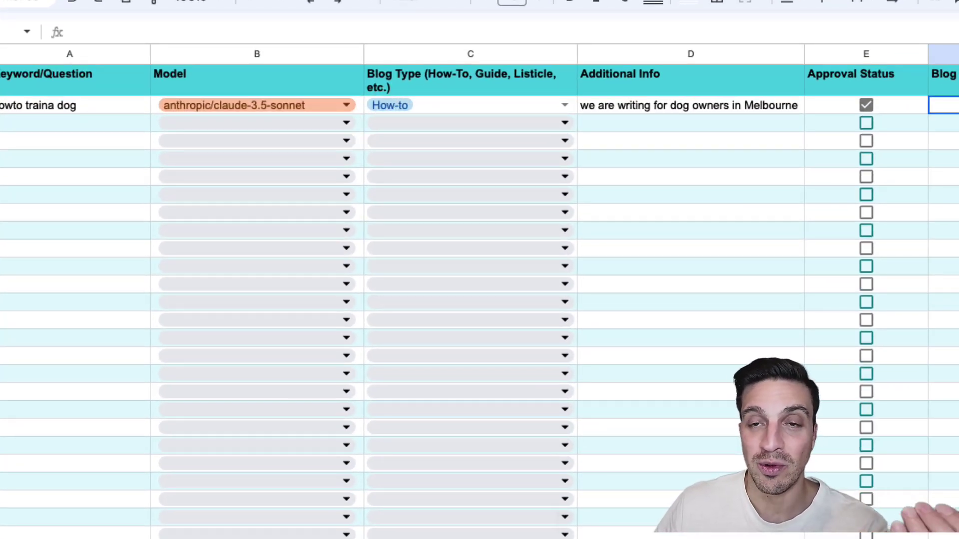
left_click(346, 104)
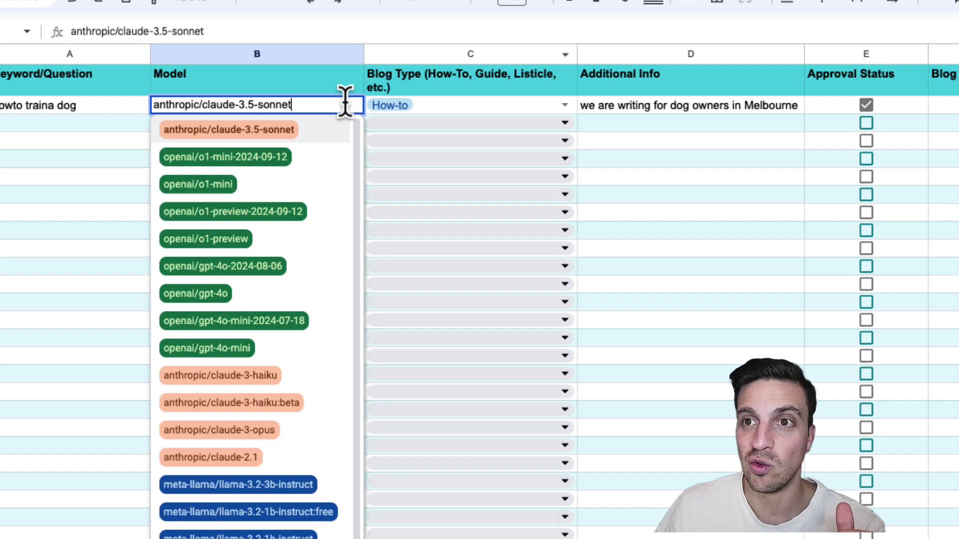
scroll(339, 150, "down", 3)
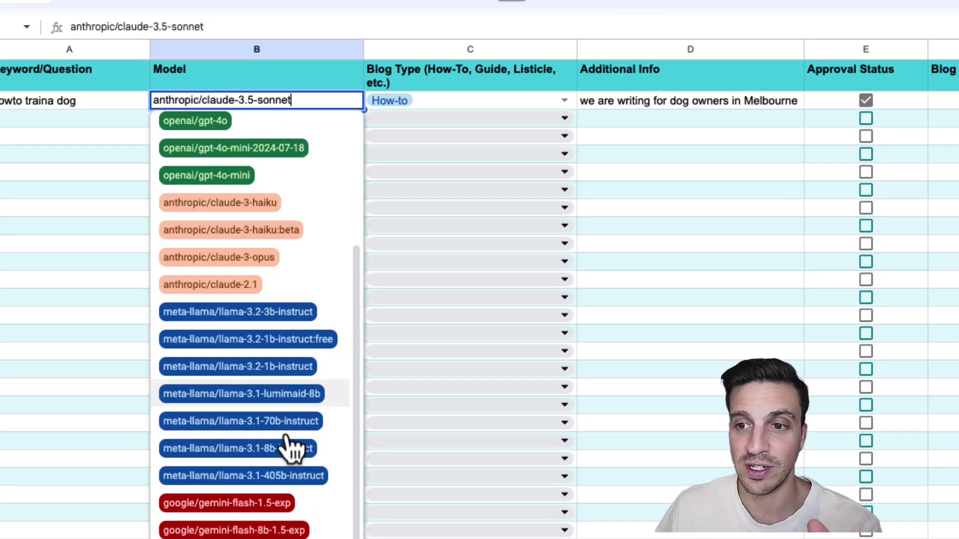
left_click(279, 503)
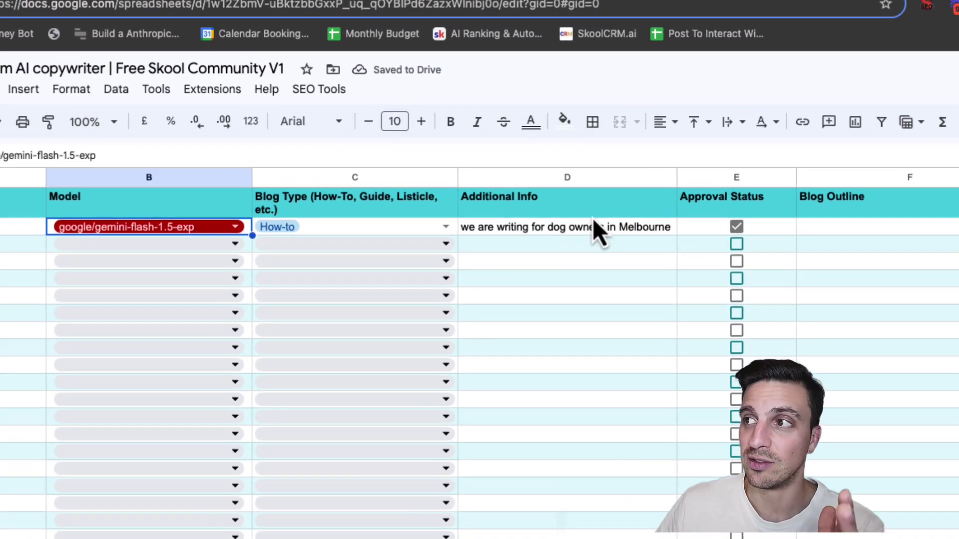
Generate the Melbourne dog-training blog outline into F2 with SEO Tools > Generate Blog Outline
left_click(860, 229)
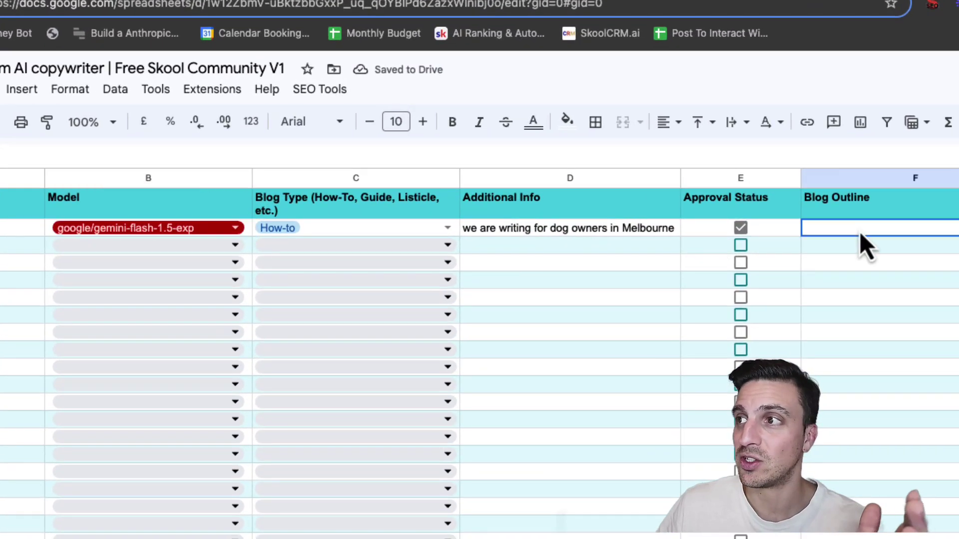
left_click(328, 89)
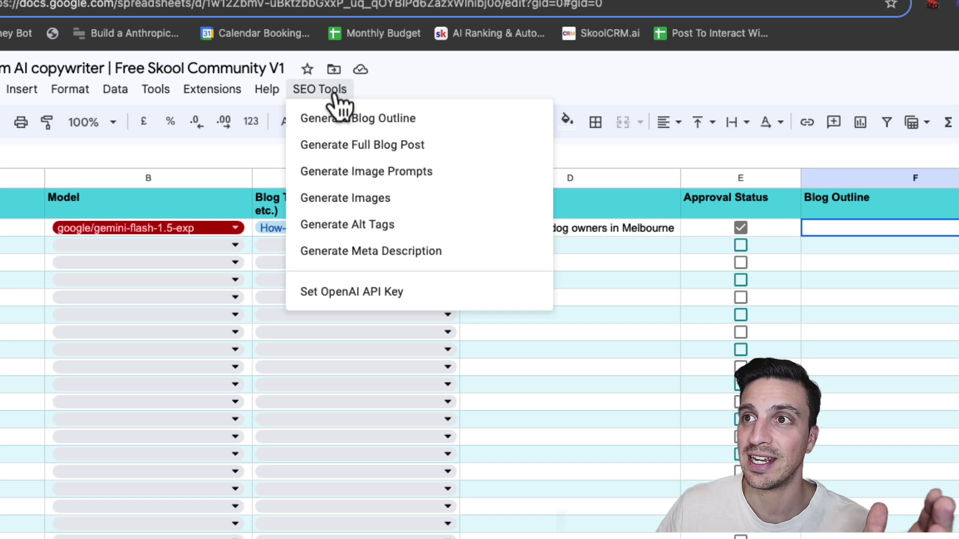
left_click(343, 125)
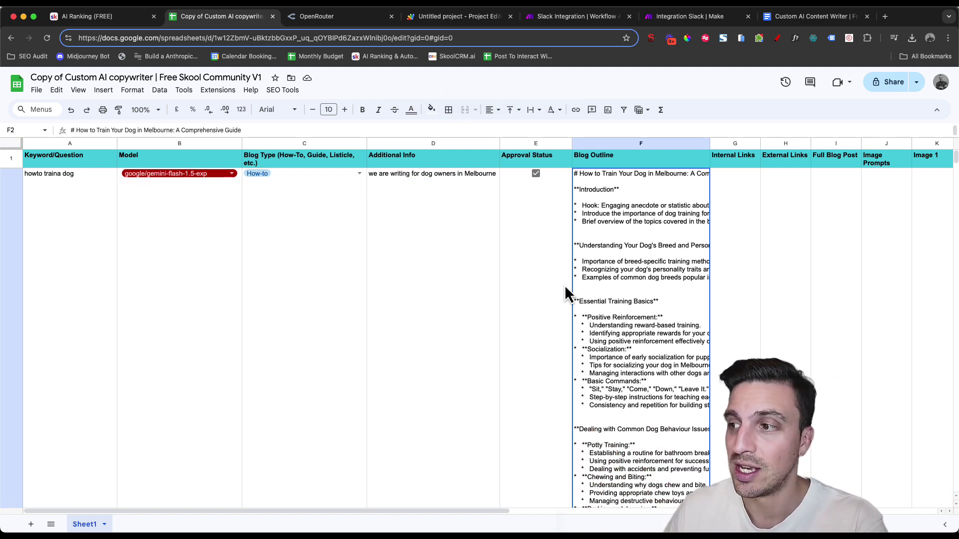
scroll(564, 282, "down", 3)
scroll(564, 282, "up", 3)
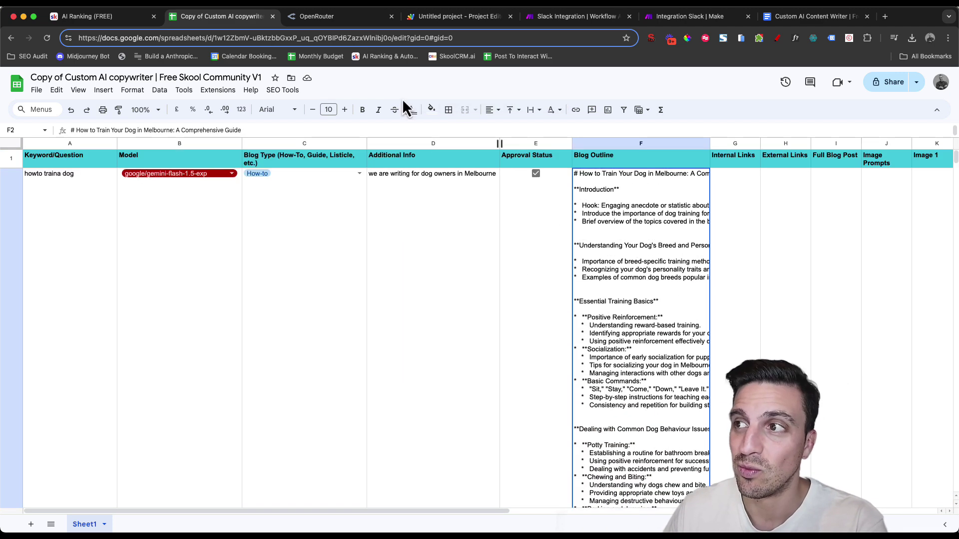
Go from the OpenRouter homepage to the AI Ranking (FREE) Skool feed using the super+1 shortcut
left_click(335, 18)
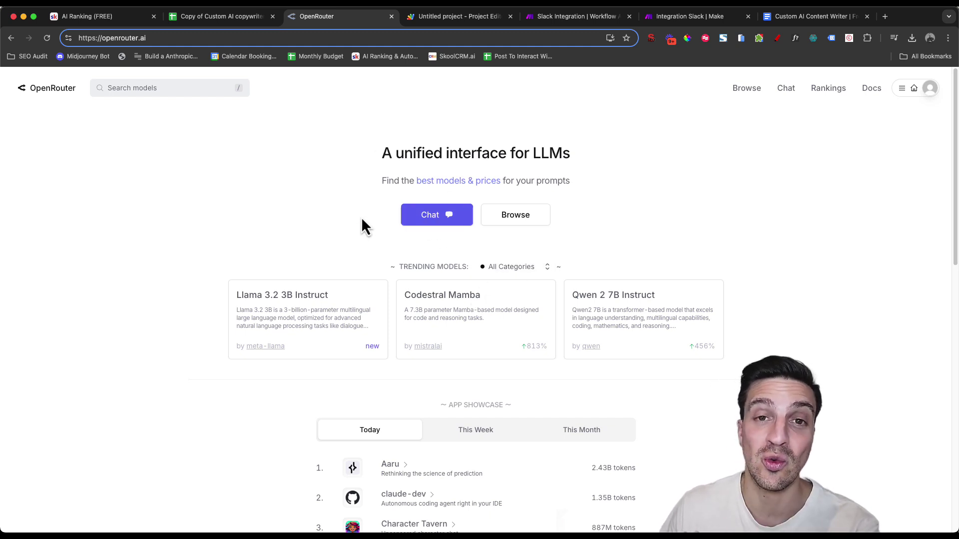
key("super+1")
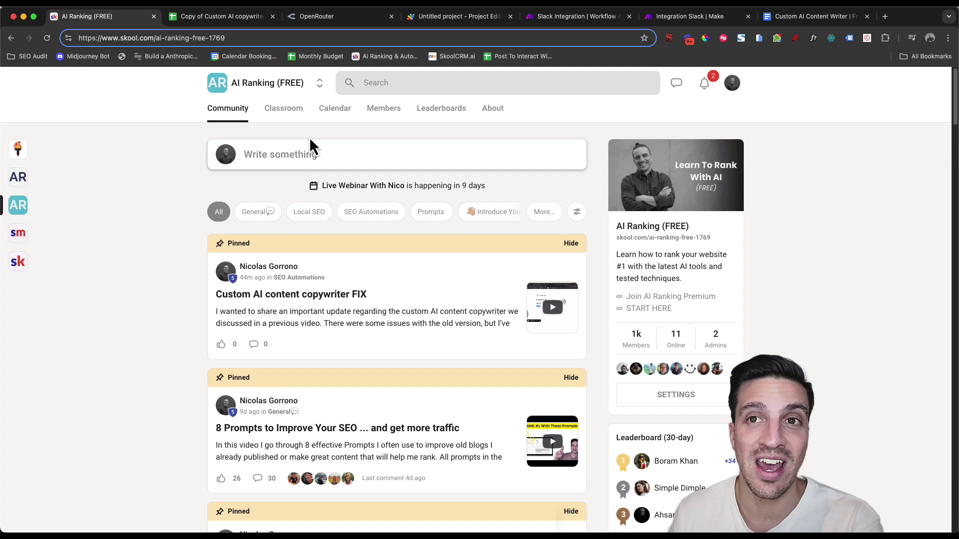
Browse the free community's Classroom courses and AI Ranking feed, then return to OpenRouter's homepage
scroll(379, 250, "down", 5)
scroll(387, 216, "up", 5)
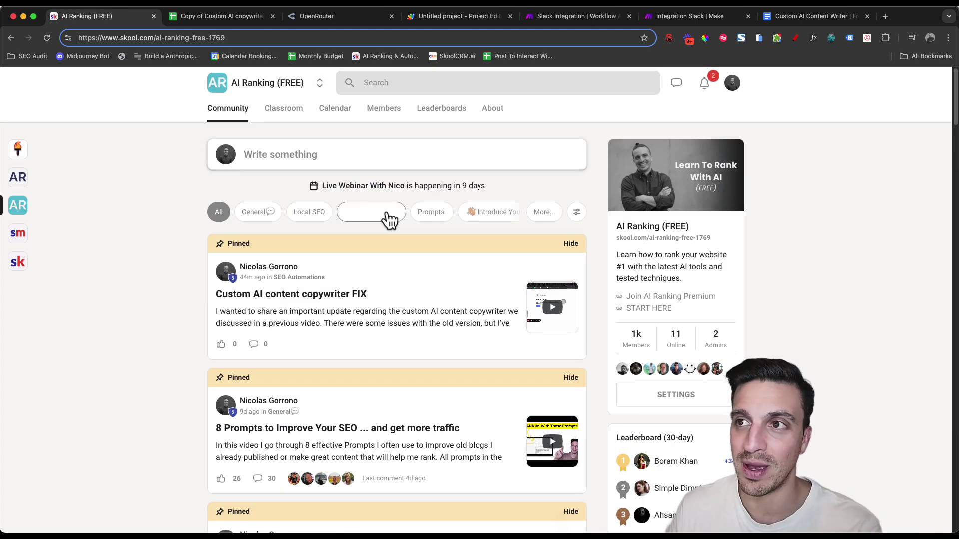
left_click(274, 111)
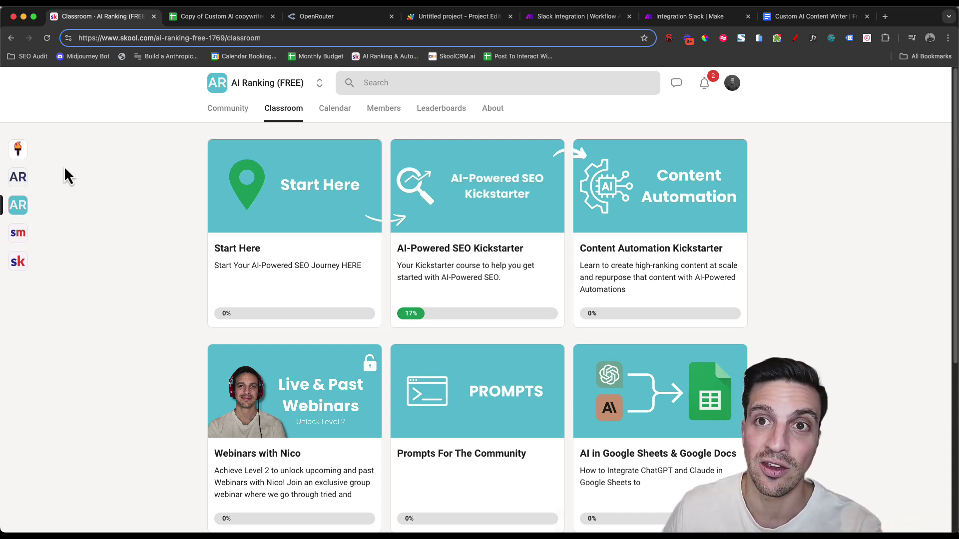
left_click(22, 179)
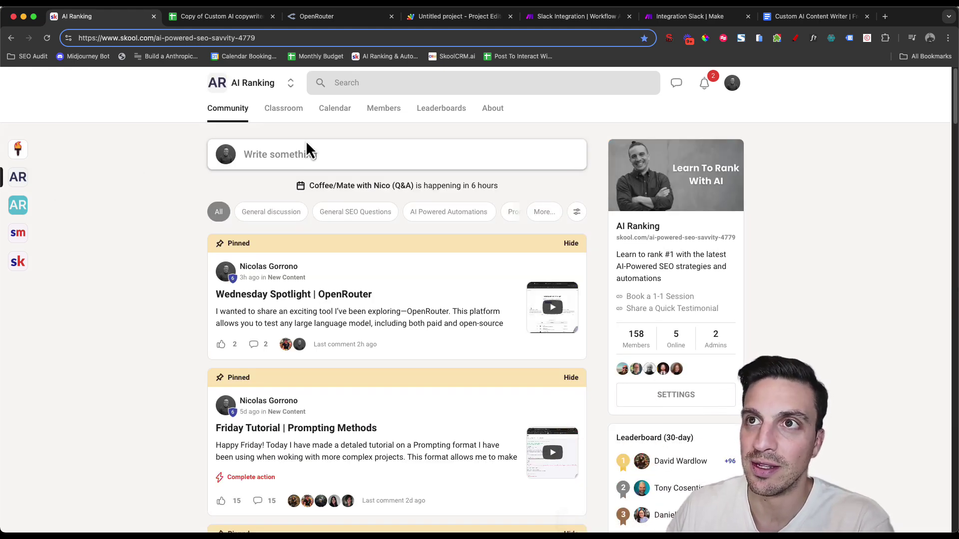
left_click(312, 16)
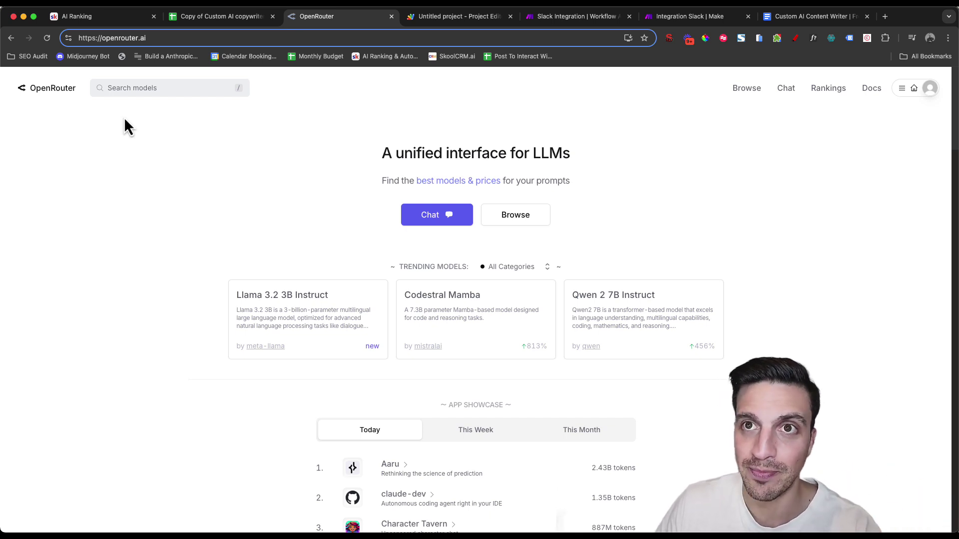
left_click(825, 94)
scroll(449, 240, "down", 2)
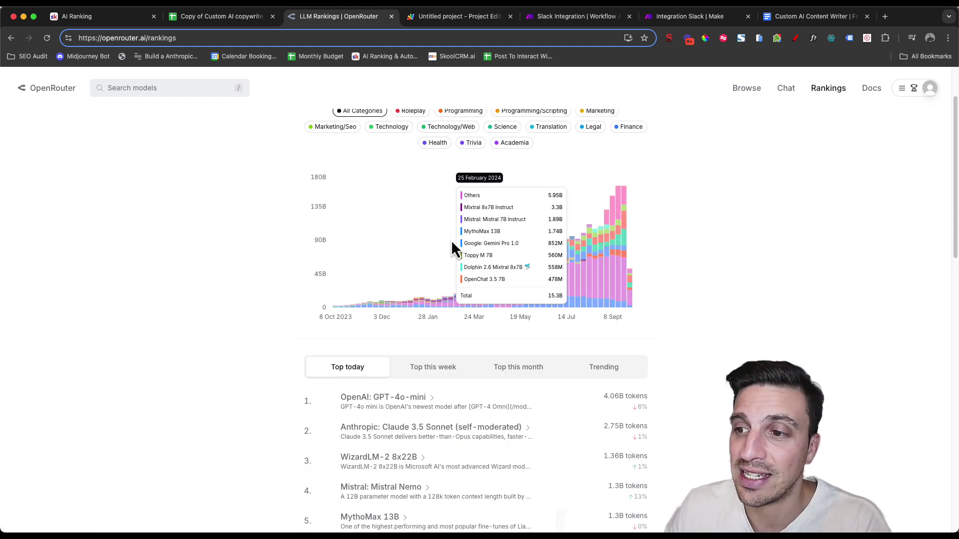
scroll(450, 245, "down", 2)
scroll(270, 245, "up", 4)
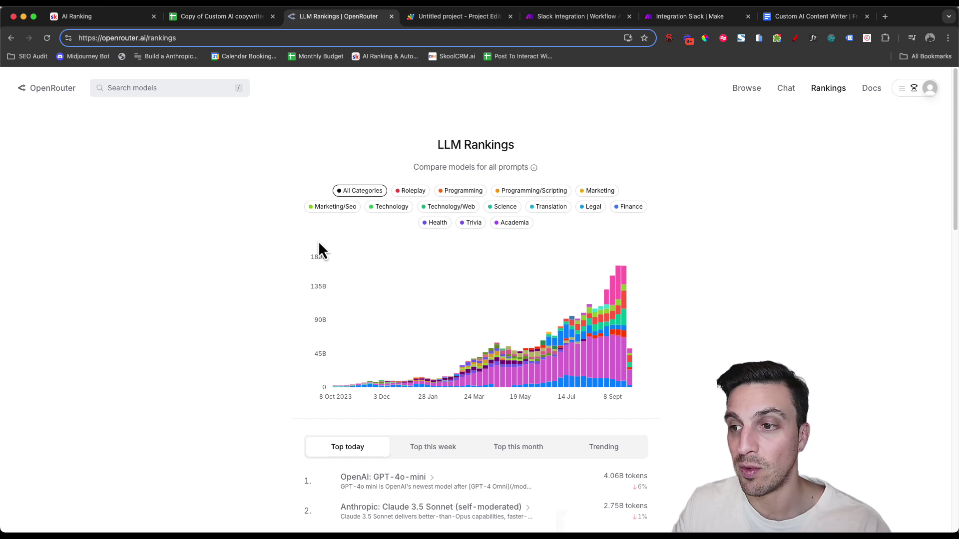
scroll(236, 317, "down", 3)
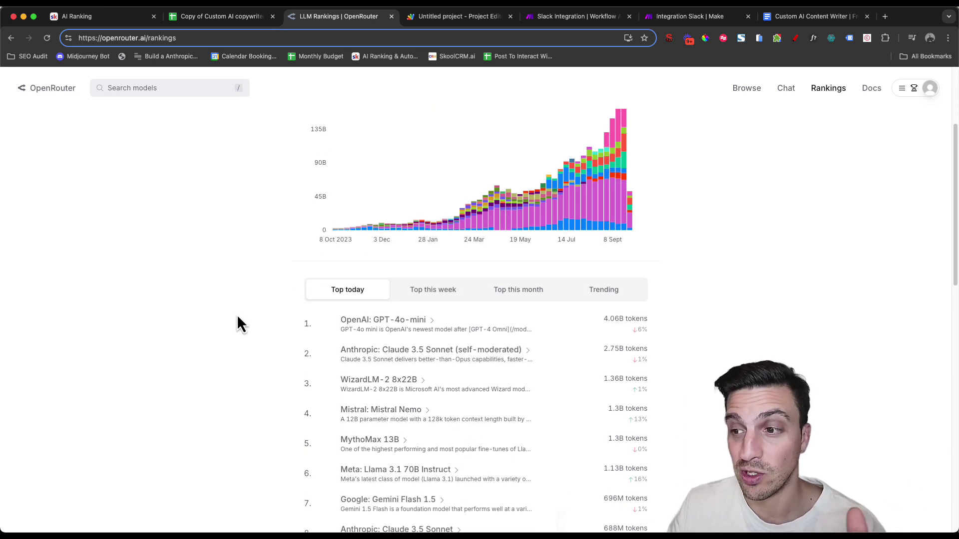
scroll(239, 312, "up", 3)
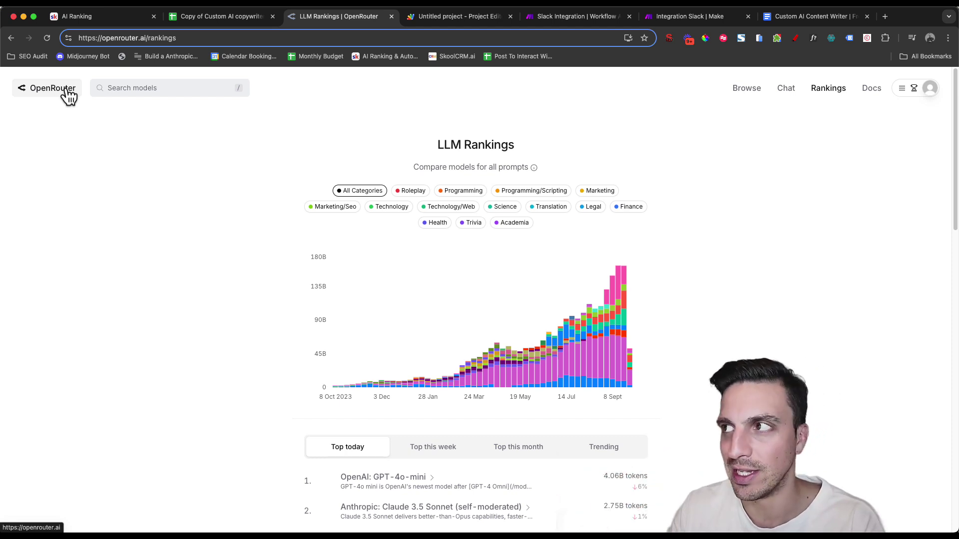
left_click(927, 95)
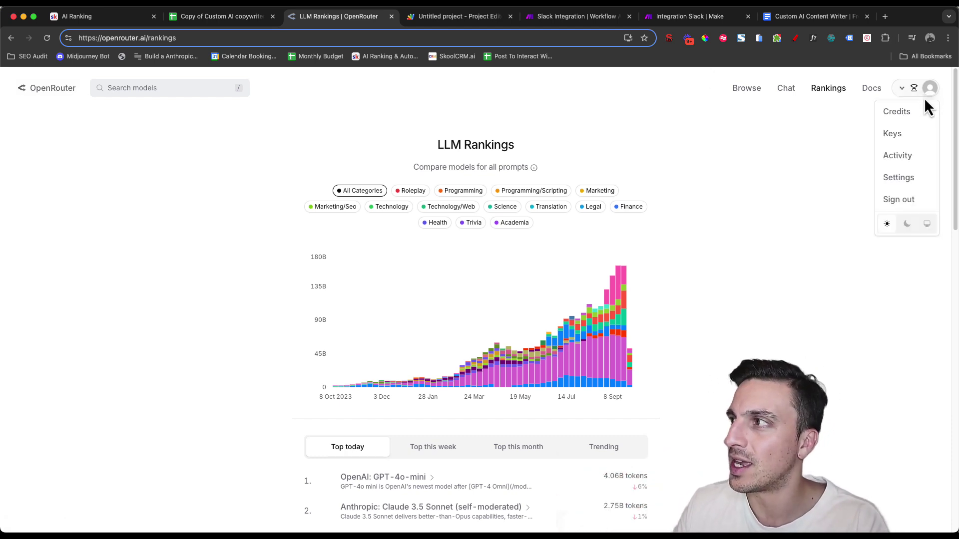
left_click(923, 117)
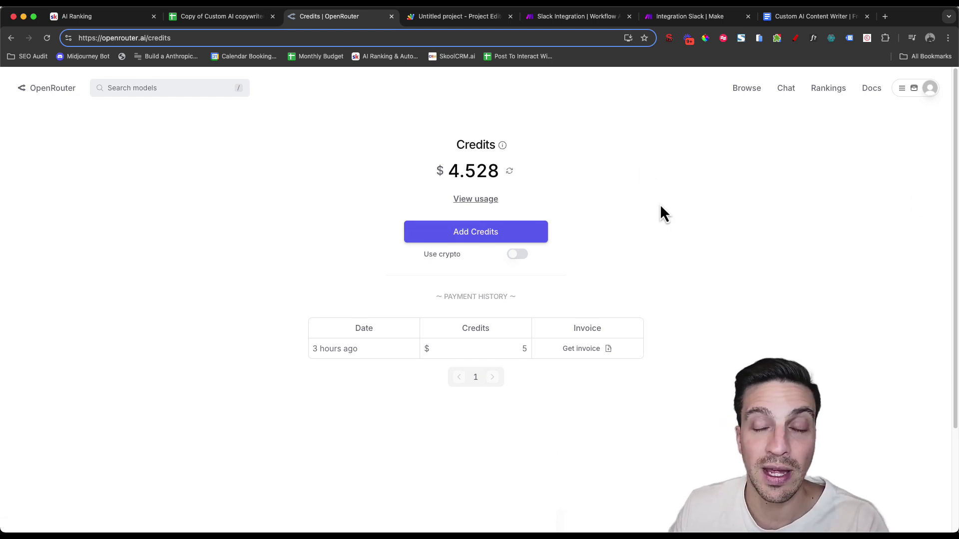
left_click(64, 92)
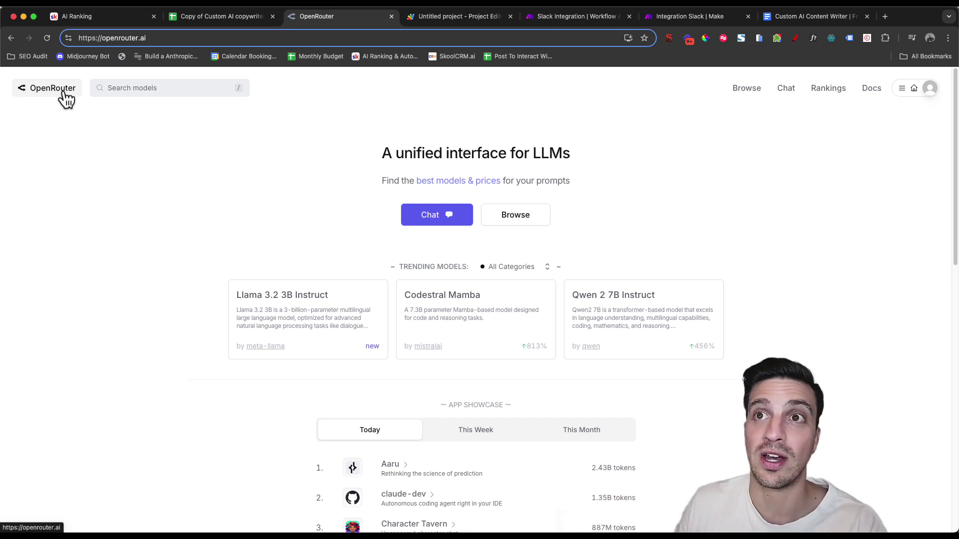
Open a chat with Llama 3.2 3B Instruct and ask it "what are you ?"
scroll(574, 179, "down", 3)
scroll(575, 177, "up", 3)
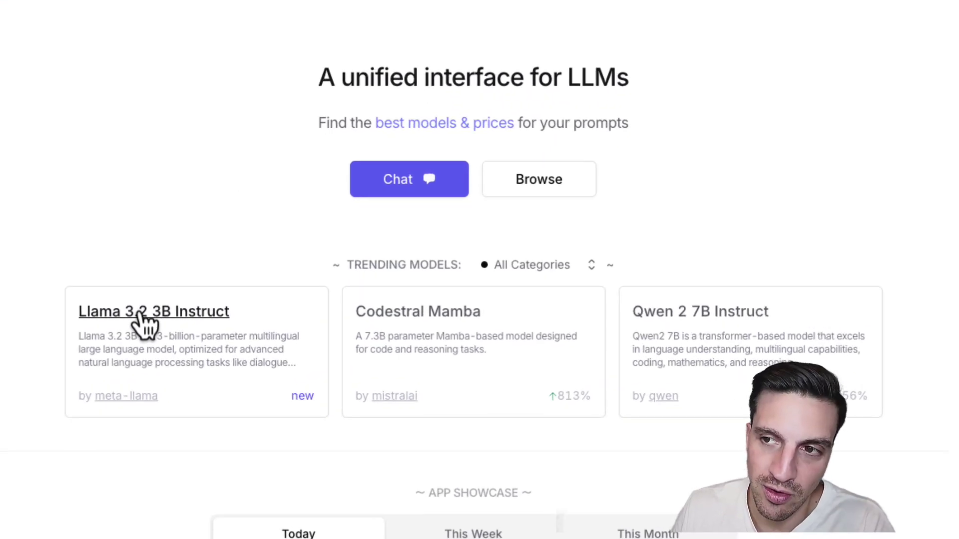
left_click(216, 314)
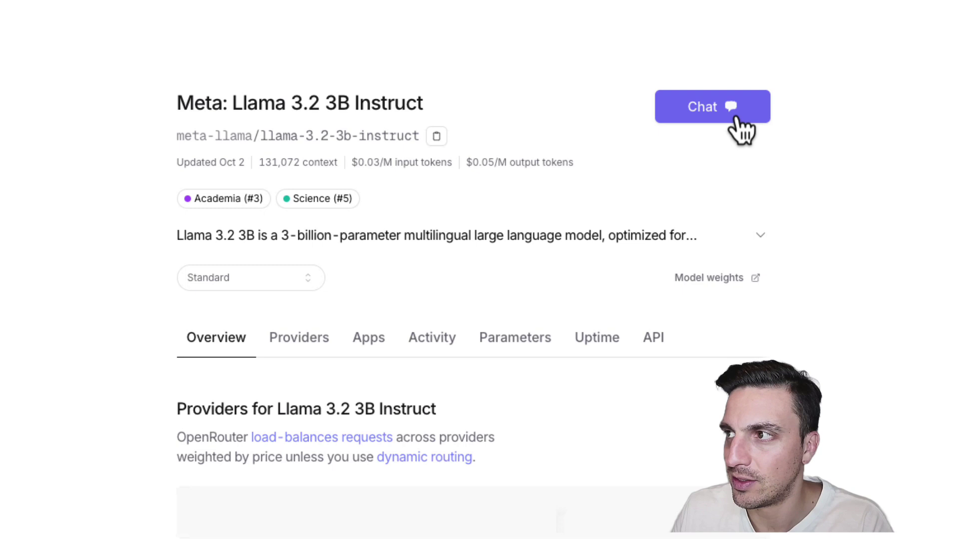
left_click(734, 118)
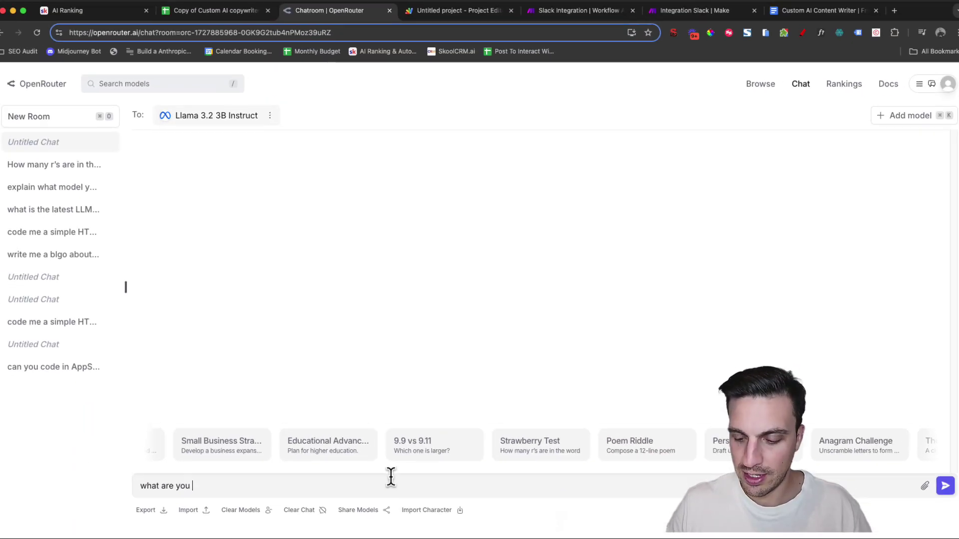
type("?")
key("Return")
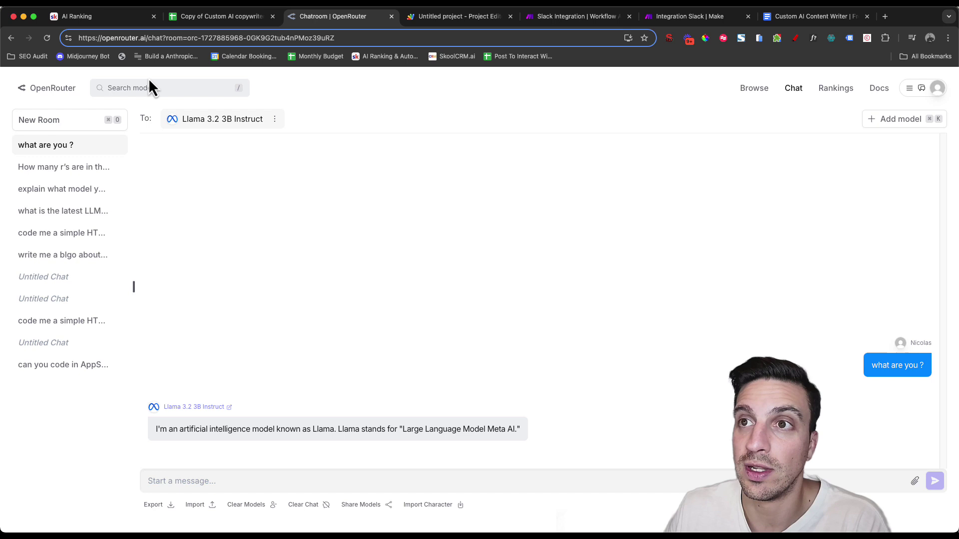
Filter the OpenRouter model list to the Gemini series and open Gemini Flash 8B 1.5 Experimental
left_click(61, 90)
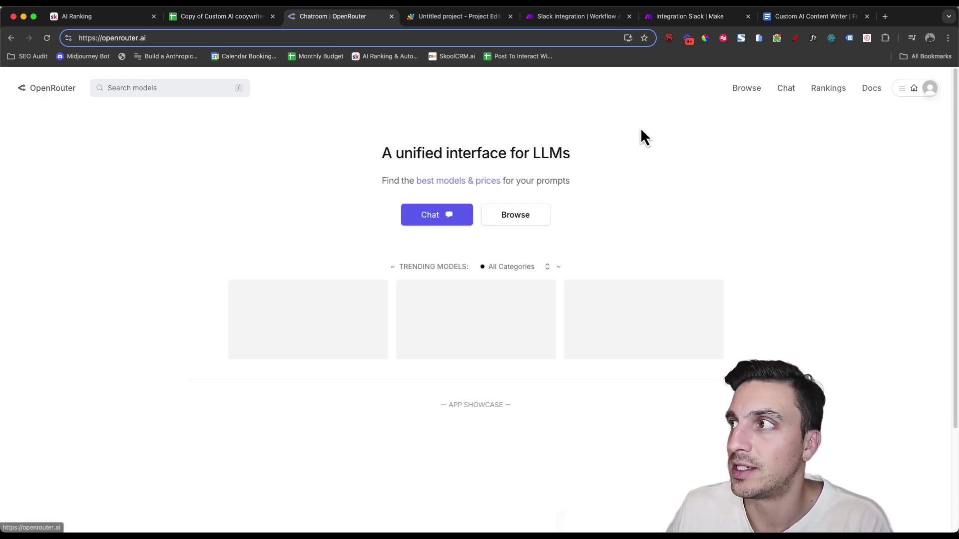
left_click(517, 216)
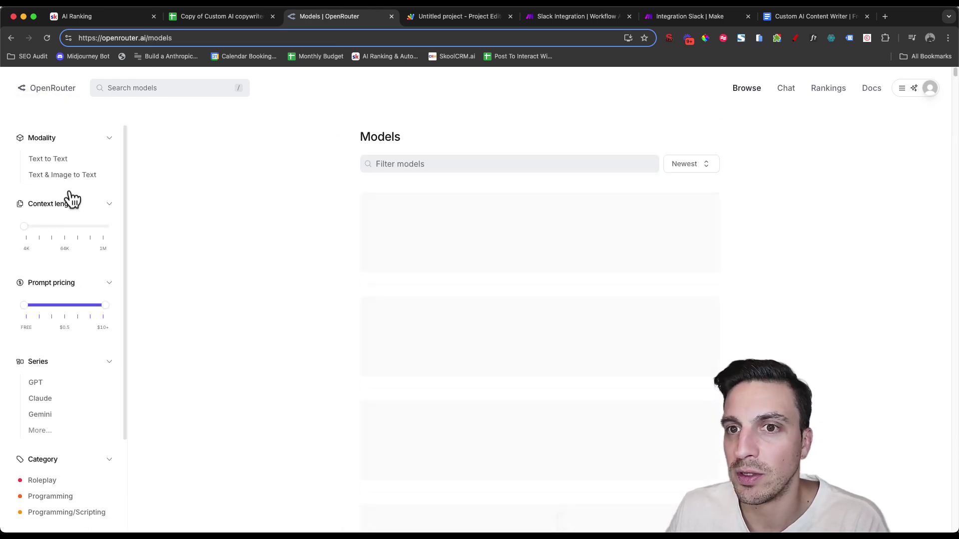
scroll(109, 420, "down", 1)
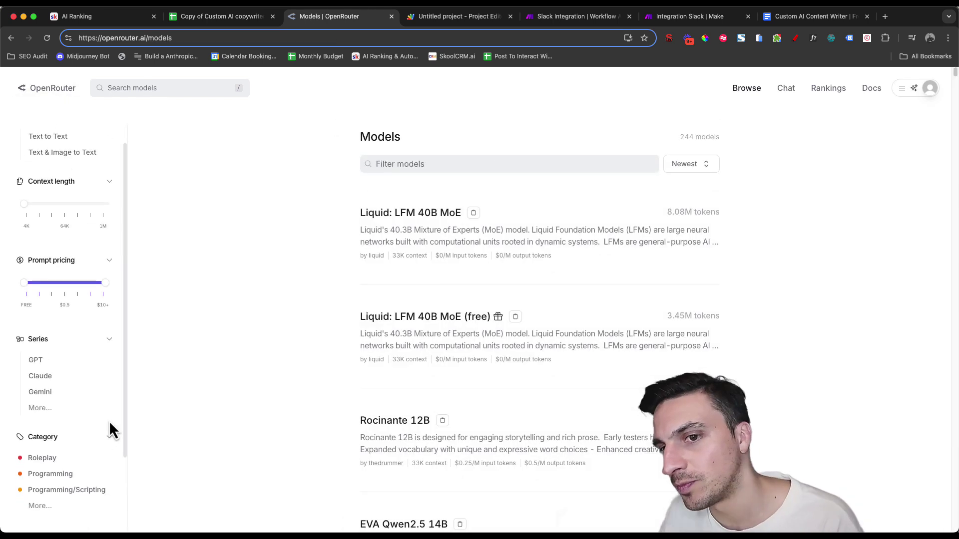
left_click(62, 398)
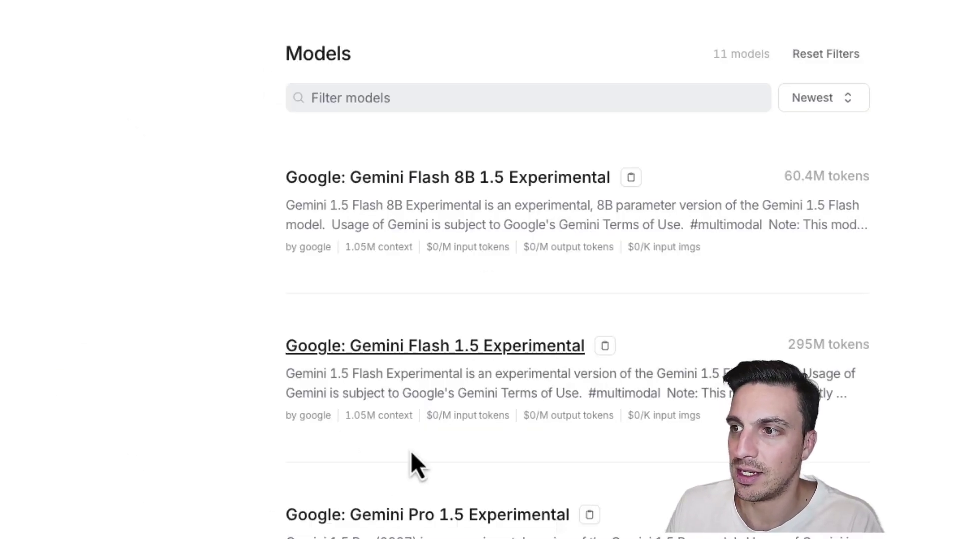
left_click(428, 195)
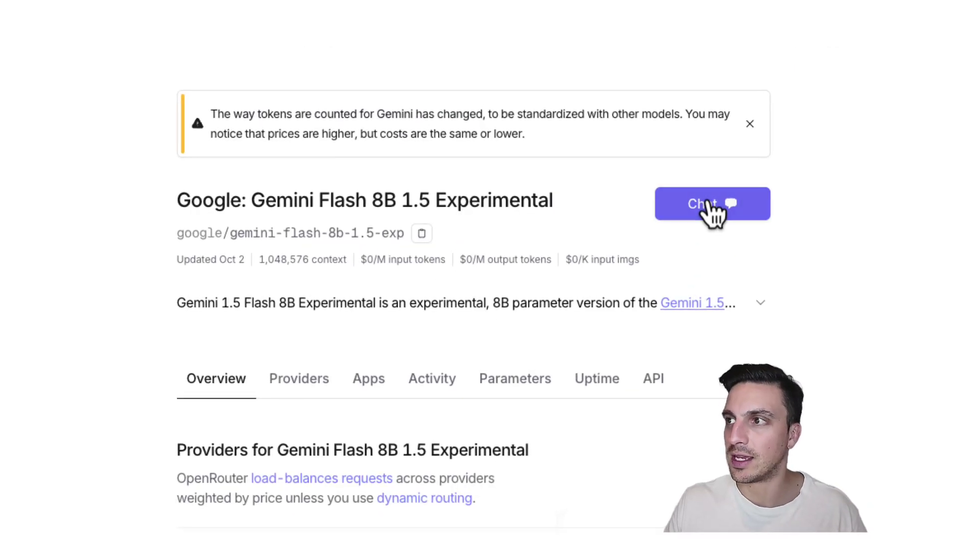
Ask Gemini Flash 8B 1.5 Experimental "what are you ?" in a chat
left_click(709, 203)
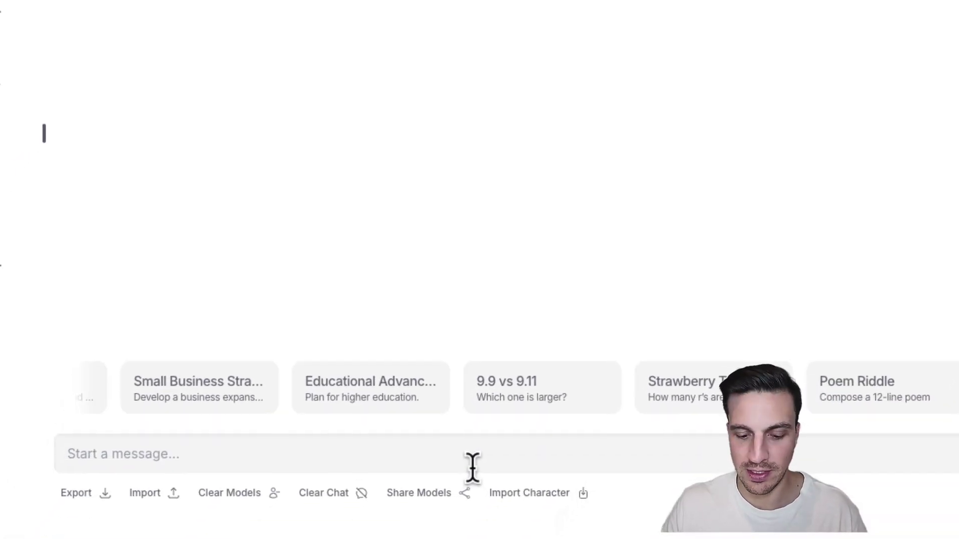
type("what are you ?")
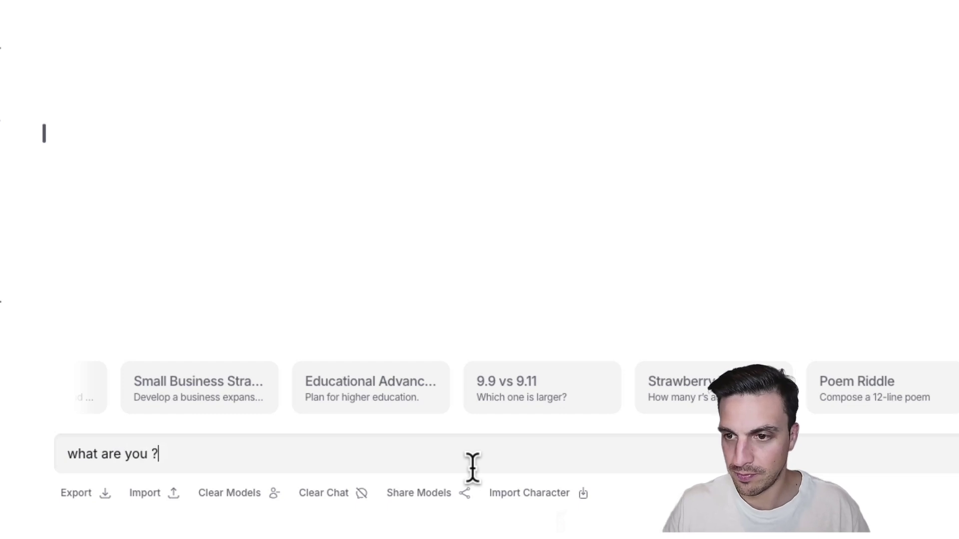
key("Return")
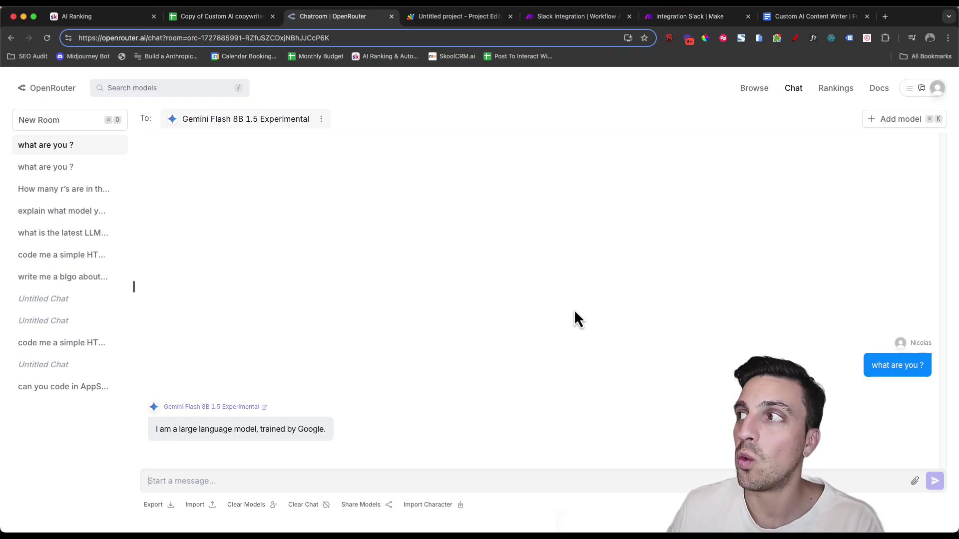
Run the Strawberry Test on Claude 3.5 Sonnet, o1-preview and Gemini Pro 1.5 and compare answers
left_click(58, 91)
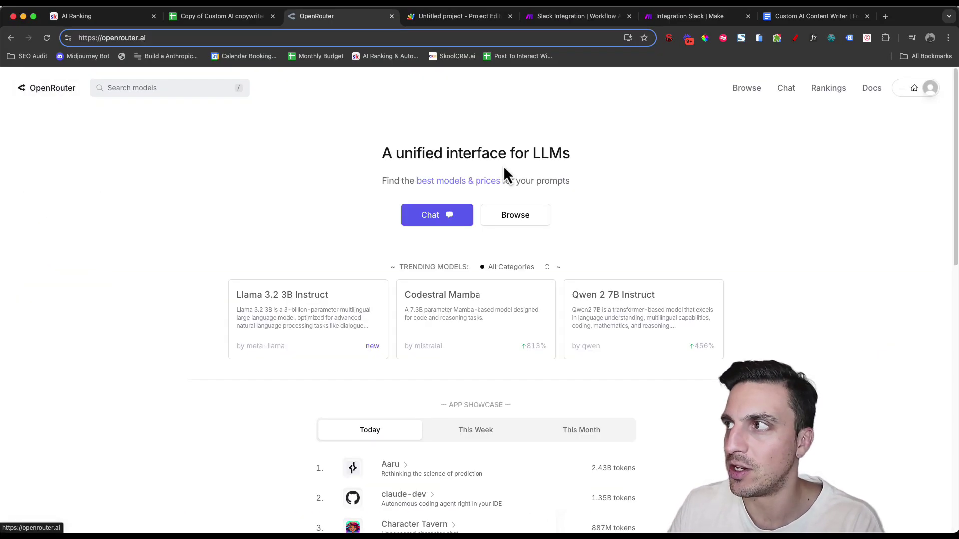
left_click(787, 100)
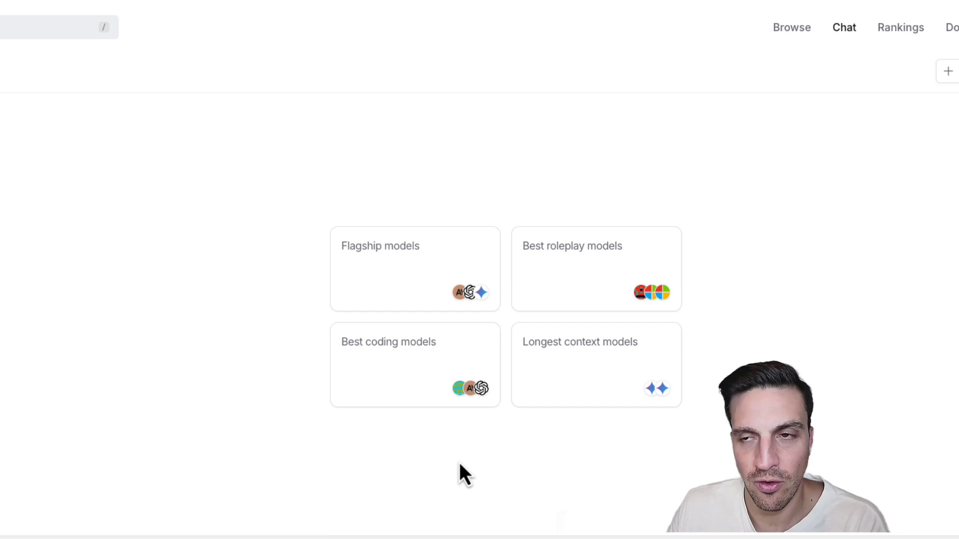
left_click(367, 277)
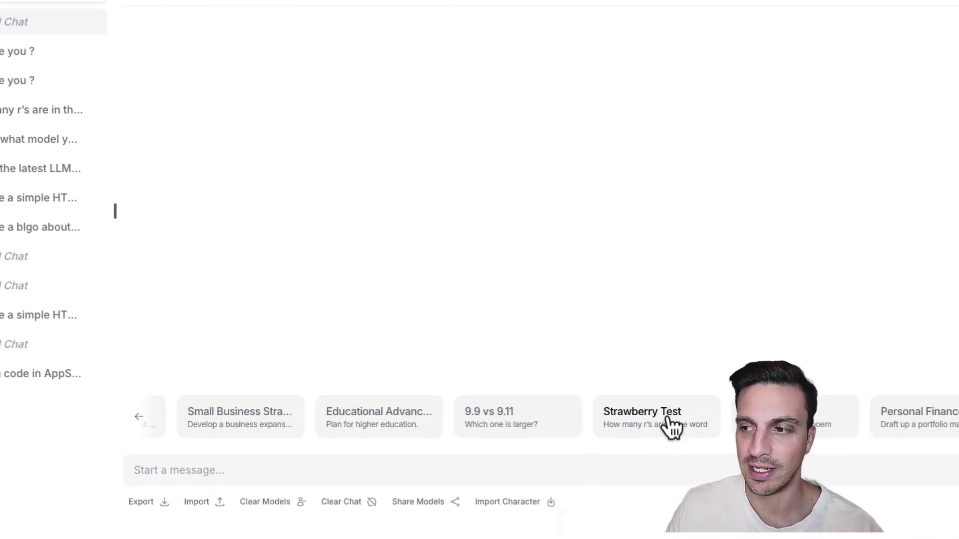
left_click(672, 425)
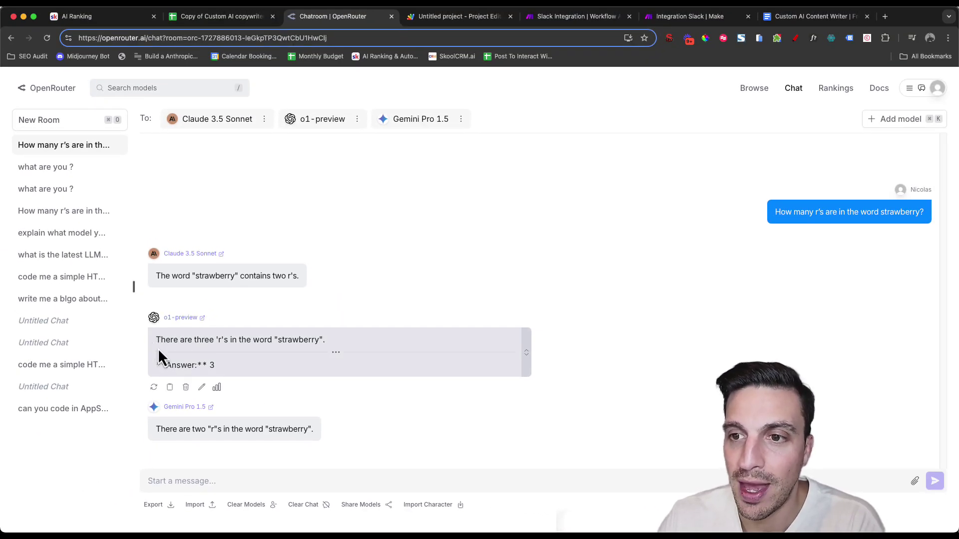
left_click_drag(215, 366, 185, 365)
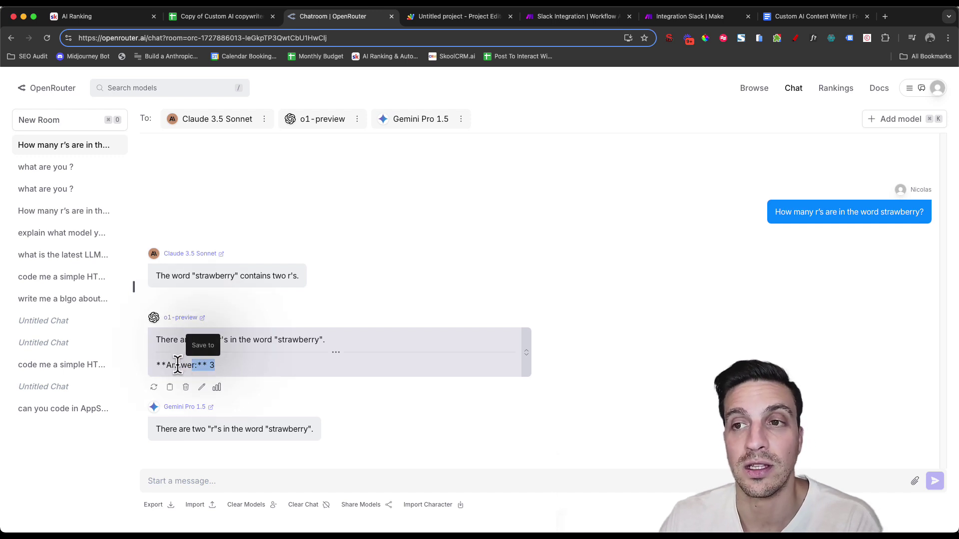
left_click(198, 192)
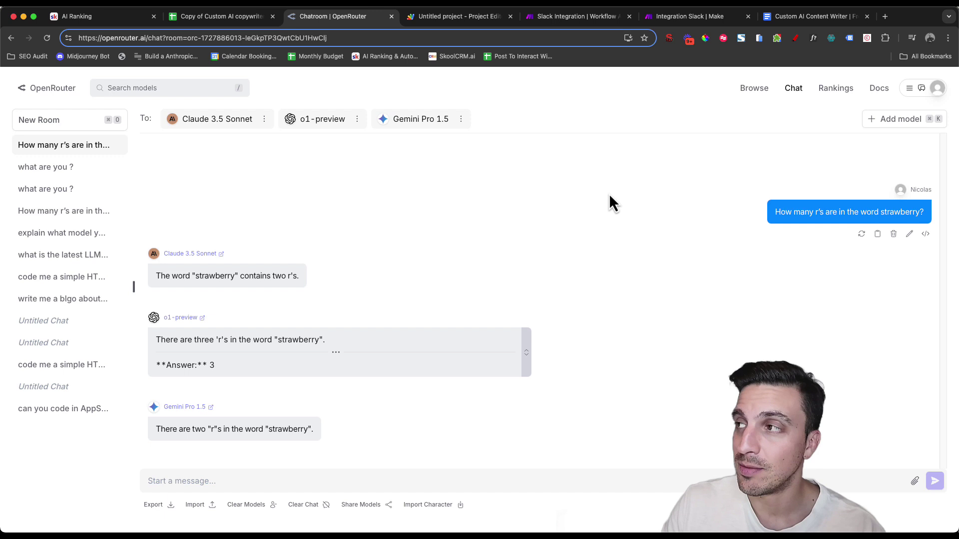
Review the API keys page, cancel creating a new key, and open the Quick Start docs
left_click(206, 17)
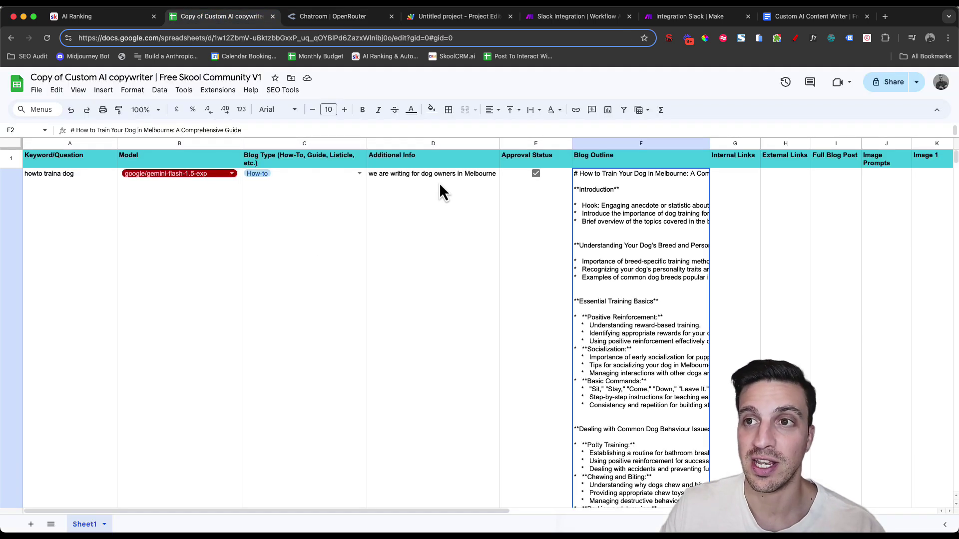
left_click(332, 20)
mouse_move(932, 94)
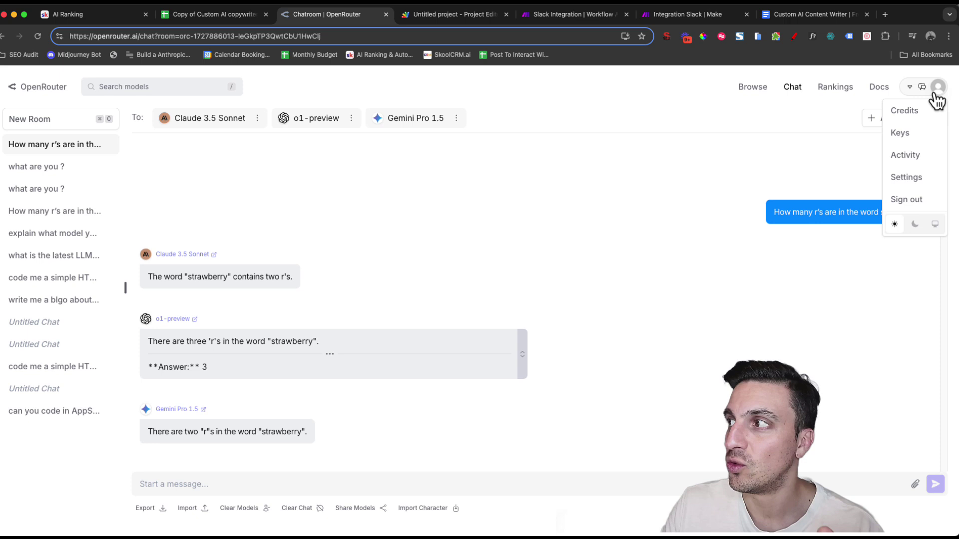
left_click(914, 137)
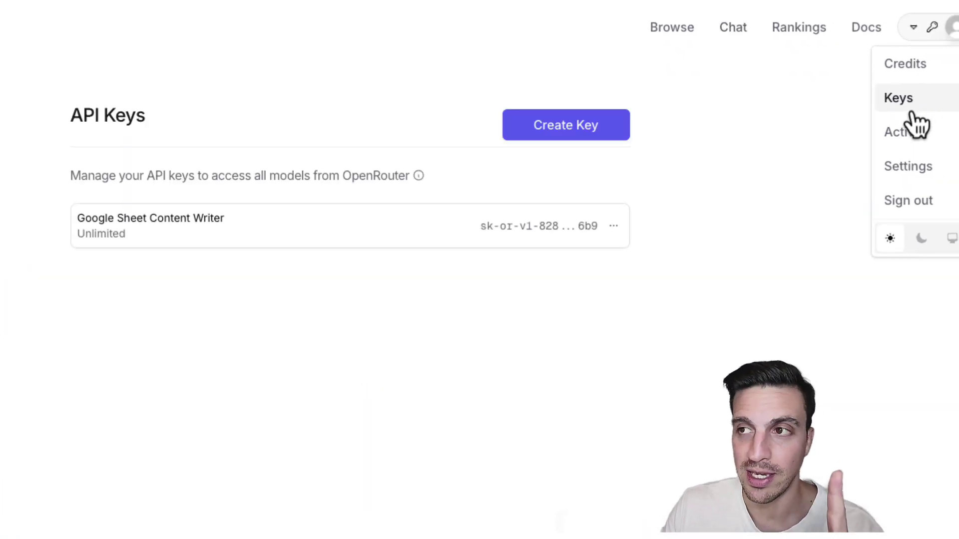
left_click(625, 144)
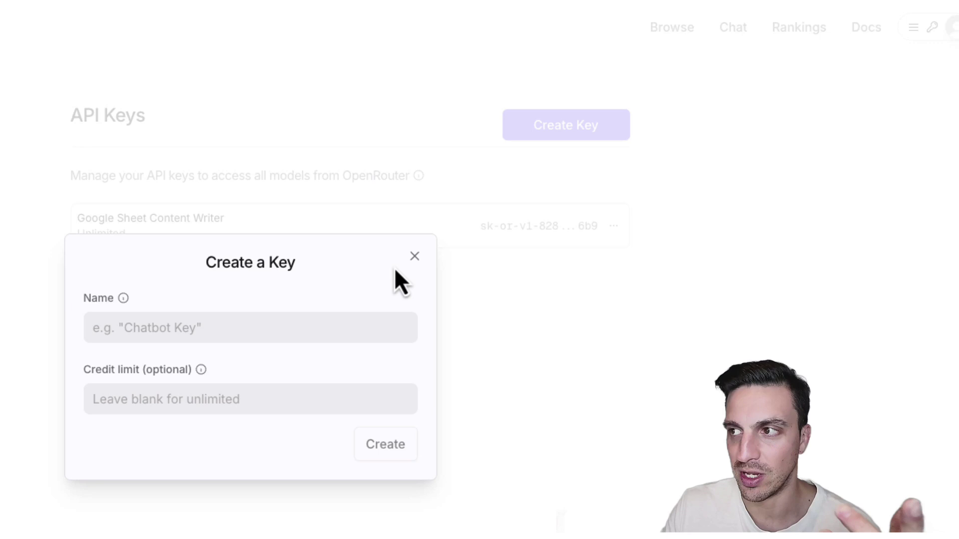
left_click(414, 256)
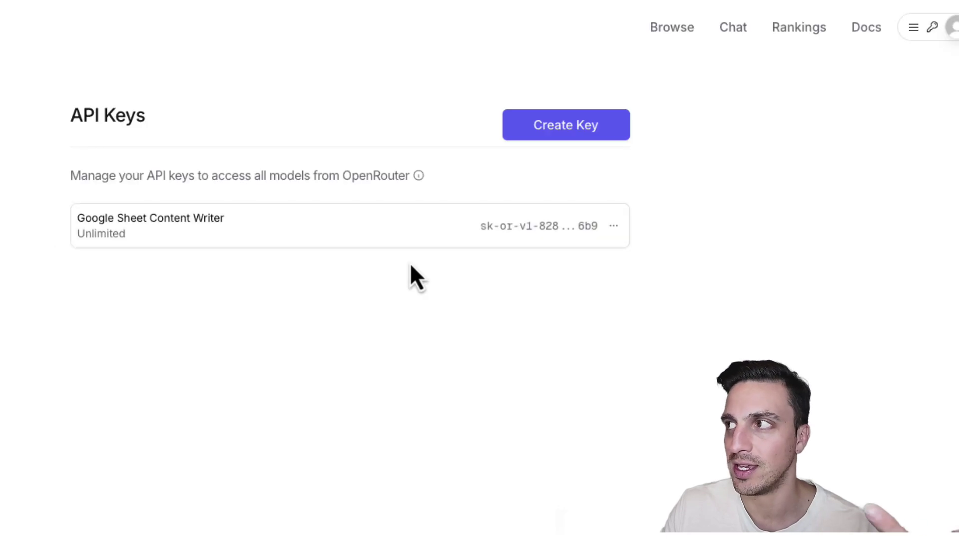
left_click(867, 28)
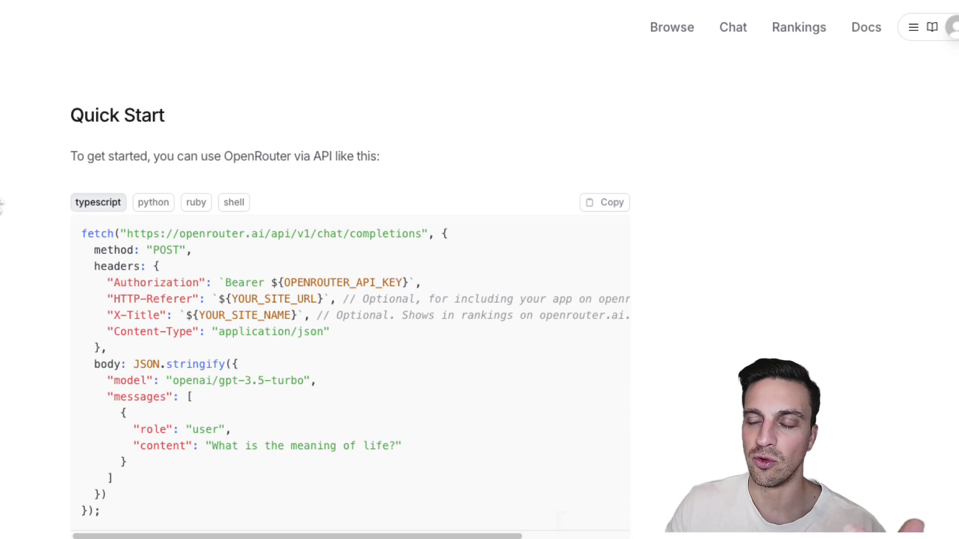
Select the Quick Start TypeScript fetch example code, then return to the copywriter spreadsheet
triple_click(225, 364)
scroll(244, 429, "down", 12)
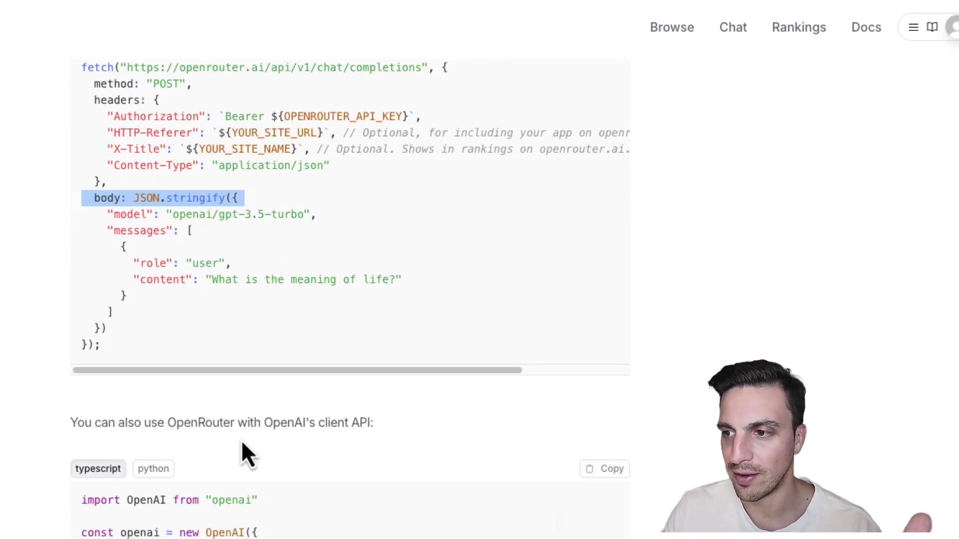
scroll(250, 441, "up", 3)
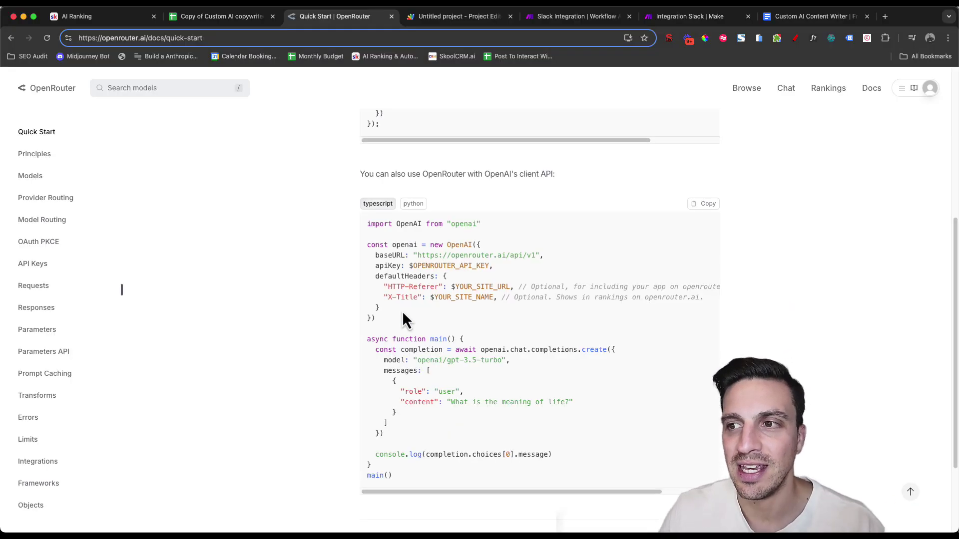
scroll(406, 324, "up", 5)
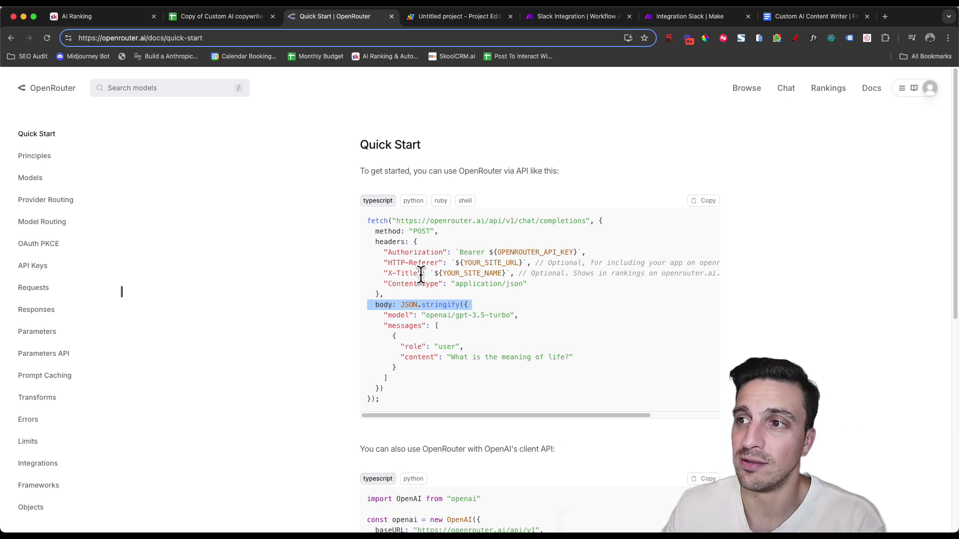
left_click_drag(368, 221, 511, 376)
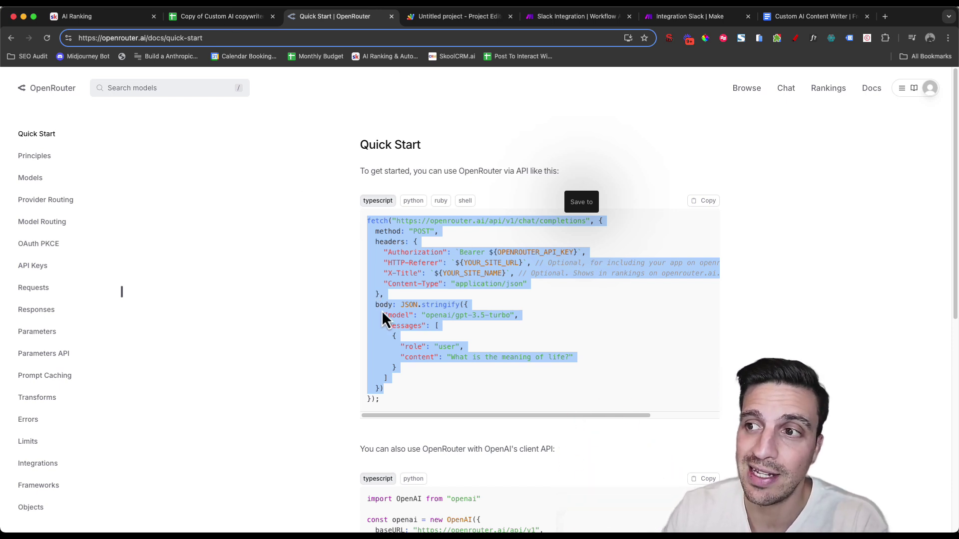
left_click(232, 21)
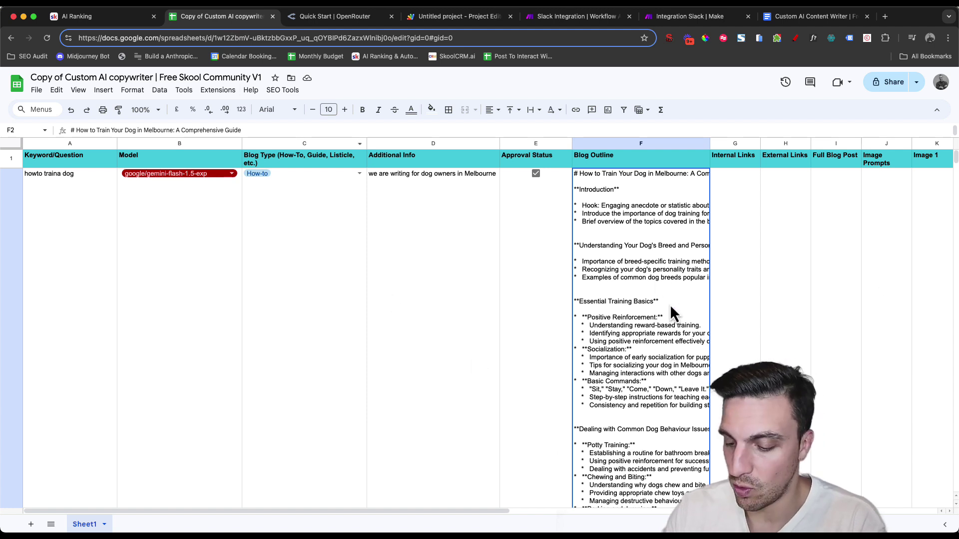
Clear F2, change A2's keyword to "how to train a cat", and choose anthropic/claude-3.5-sonnet
key("Delete")
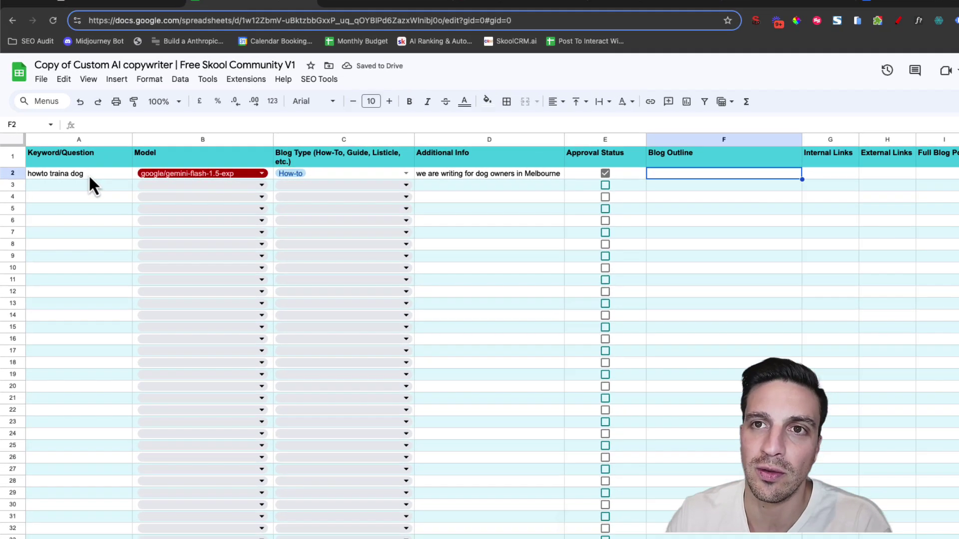
left_click(80, 174)
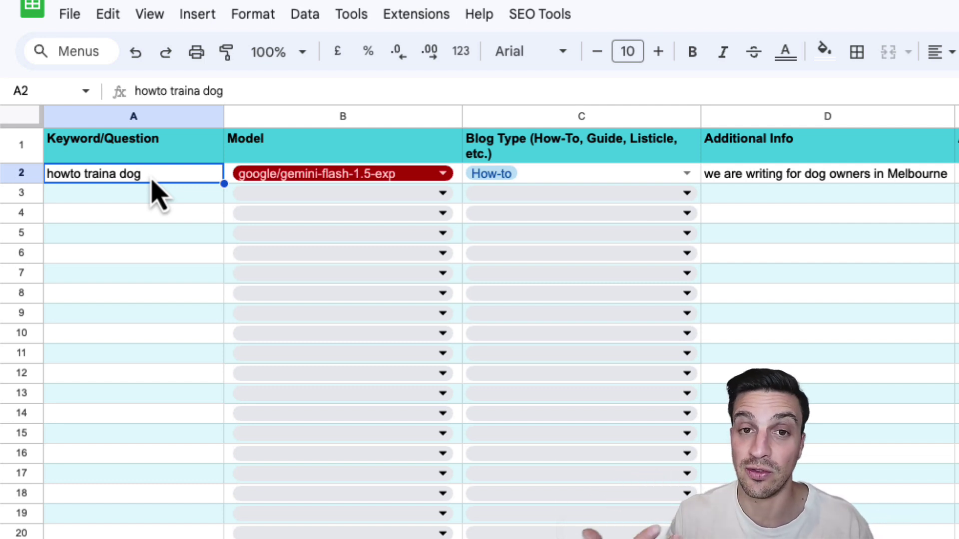
type("ho")
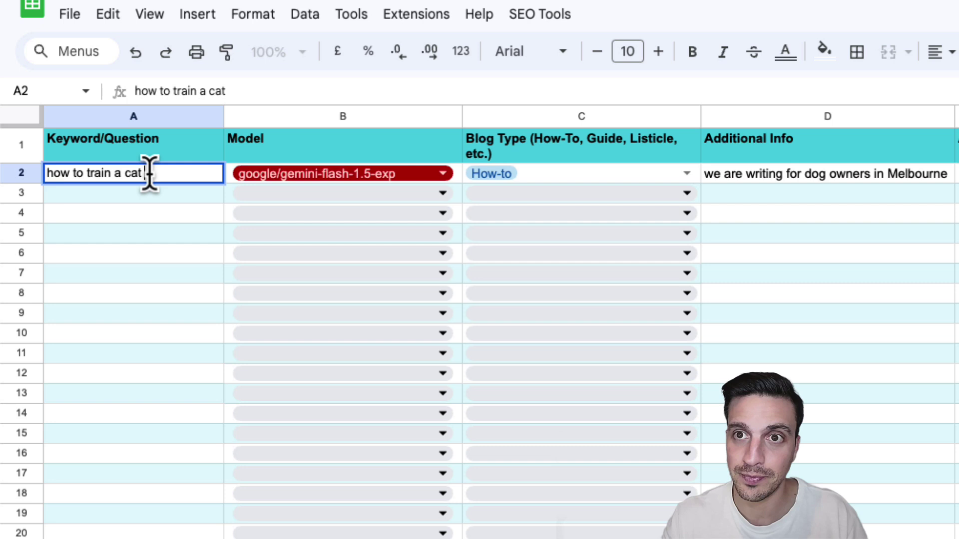
type("w to train a cat")
left_click(433, 173)
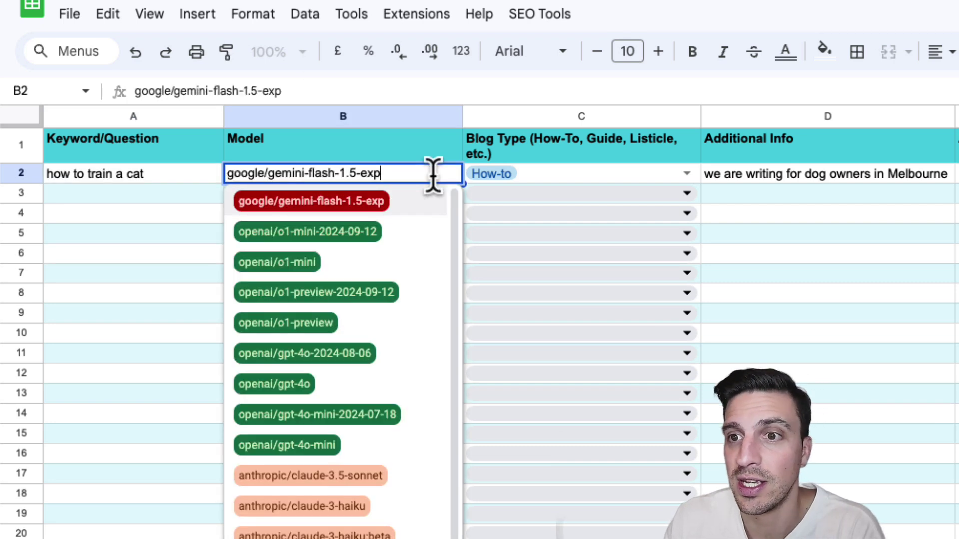
left_click(425, 474)
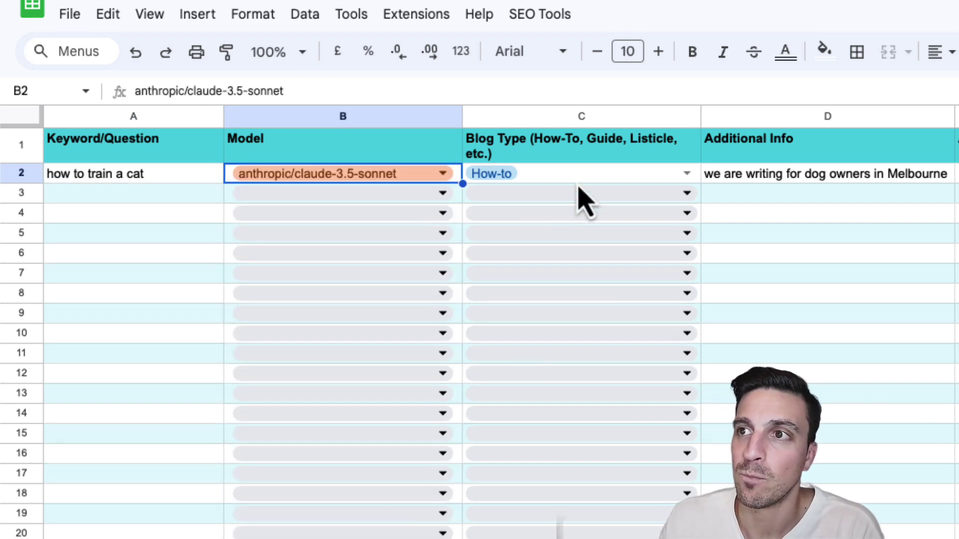
Replace row 2's How-to blog type with Informational
left_click(669, 179)
left_click(685, 174)
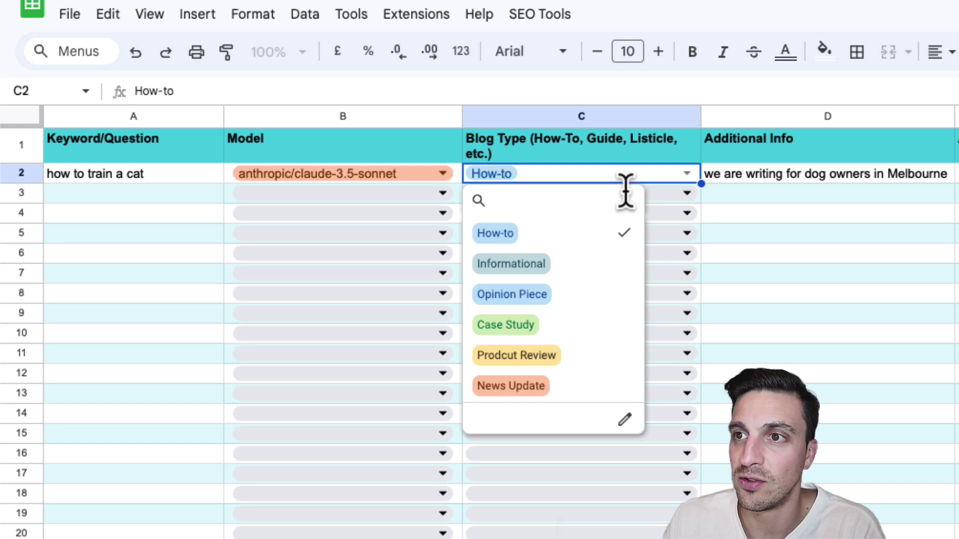
left_click(612, 238)
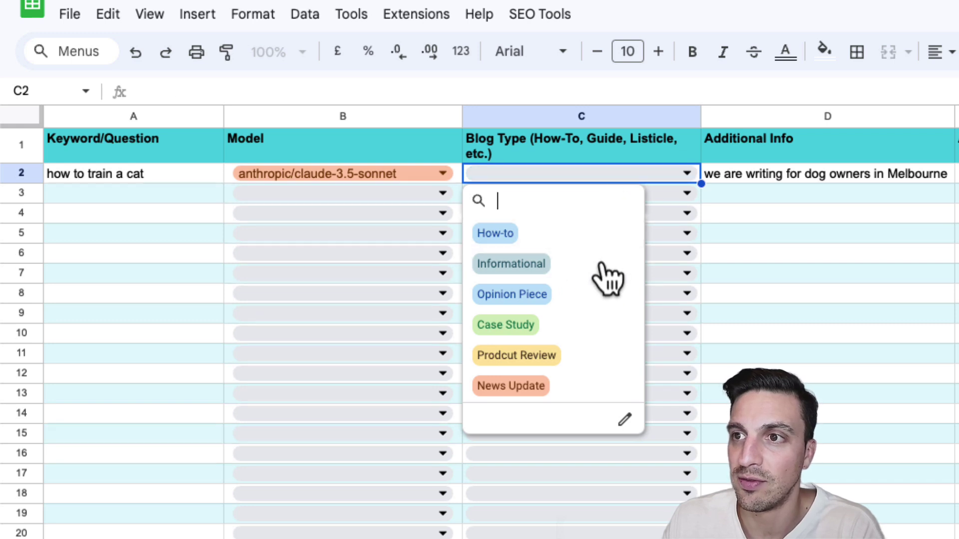
left_click(608, 264)
left_click(884, 235)
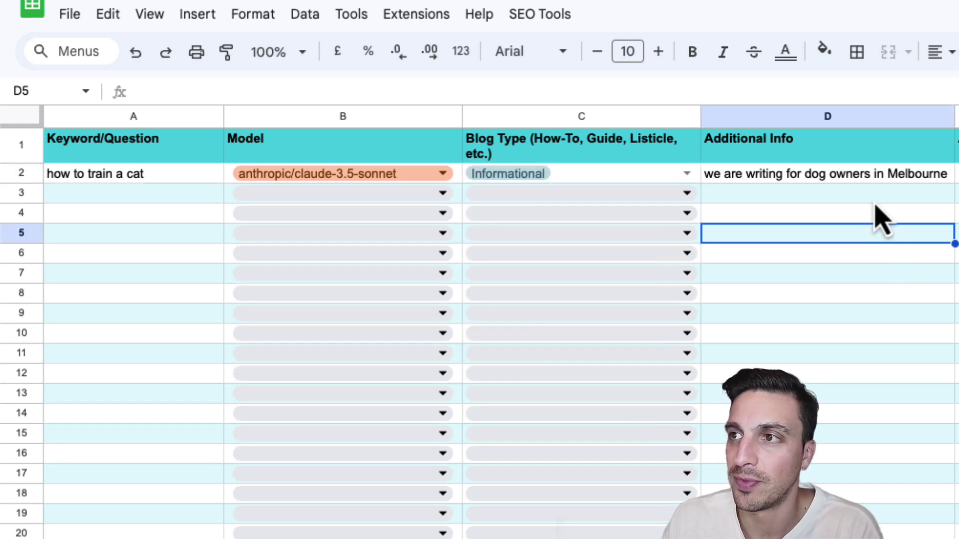
Edit row 2's additional info to target cat owners in Melbourne
left_click(847, 178)
double_click(818, 173)
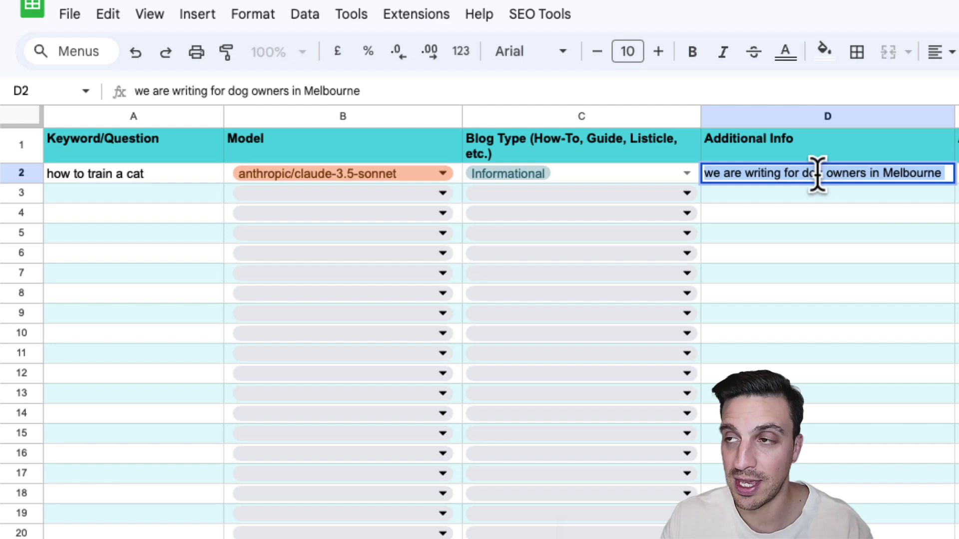
key("Right")
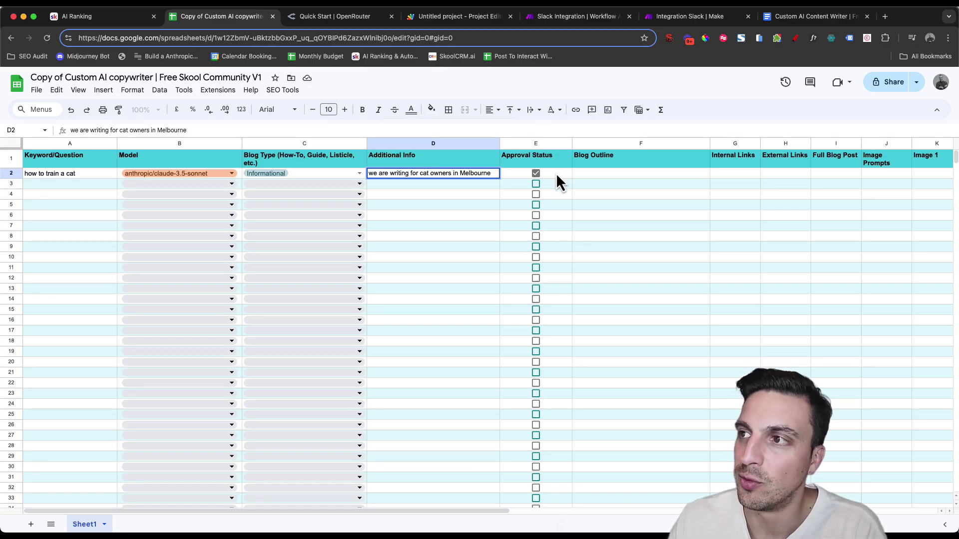
left_click(556, 173)
left_click(583, 176)
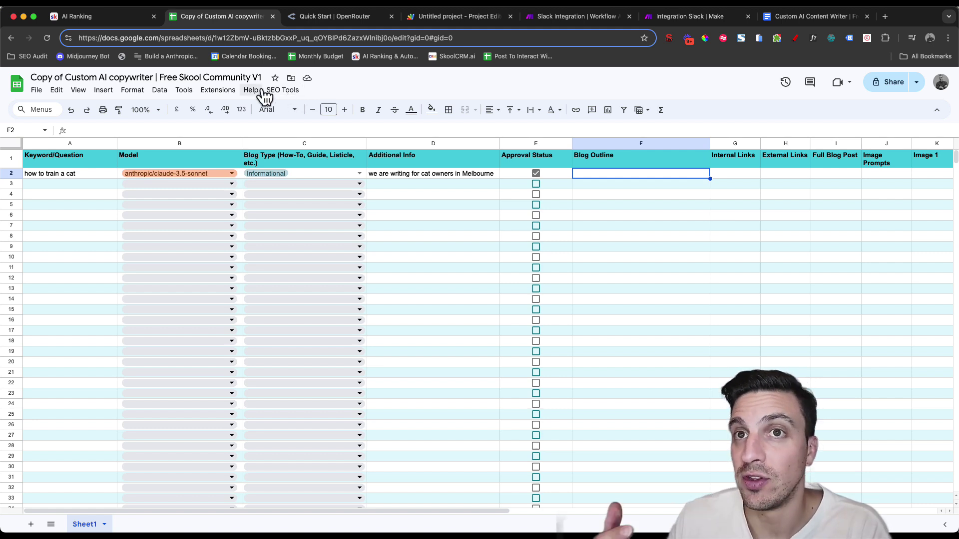
Scroll through Code.gs in the Apps Script project and back up to promptForApiKeys
left_click(413, 16)
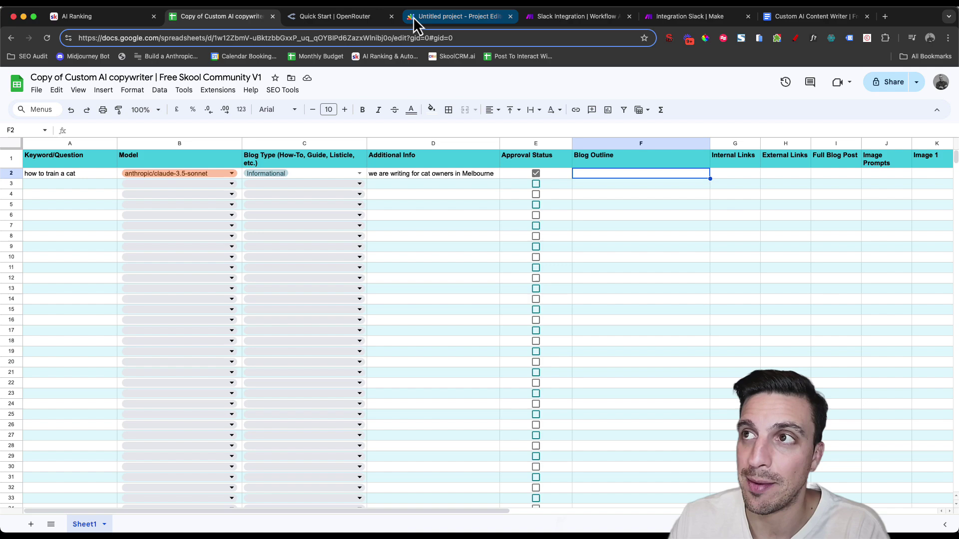
scroll(470, 284, "down", 15)
scroll(472, 282, "down", 20)
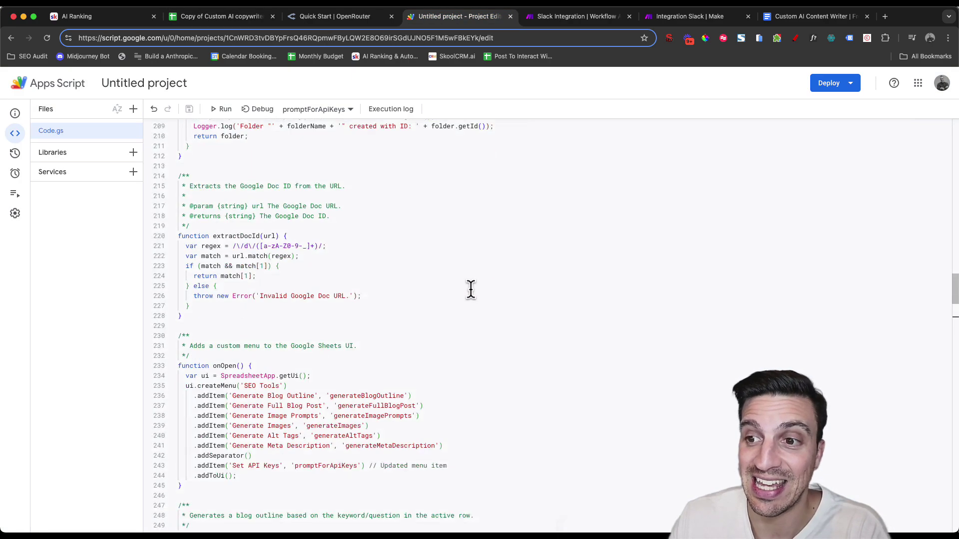
scroll(470, 276, "down", 20)
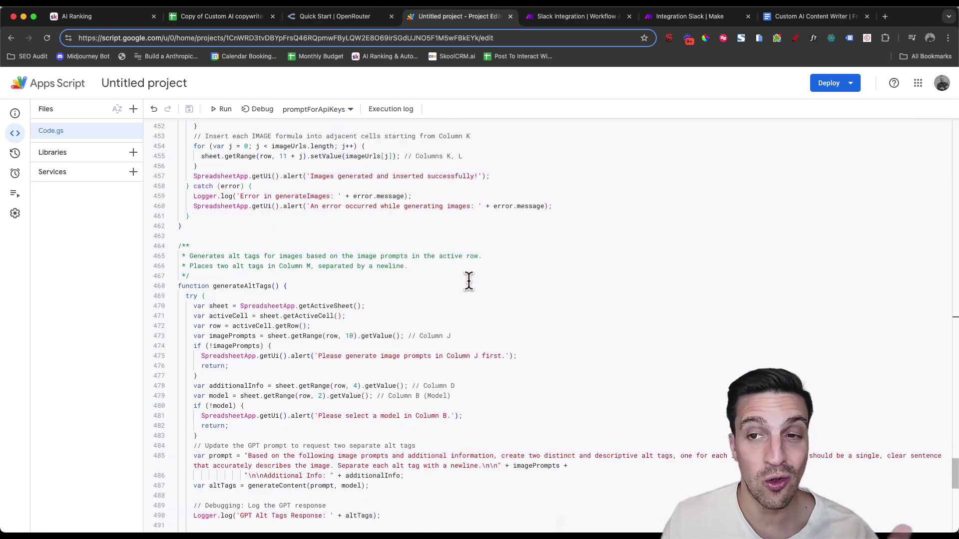
scroll(500, 312, "up", 20)
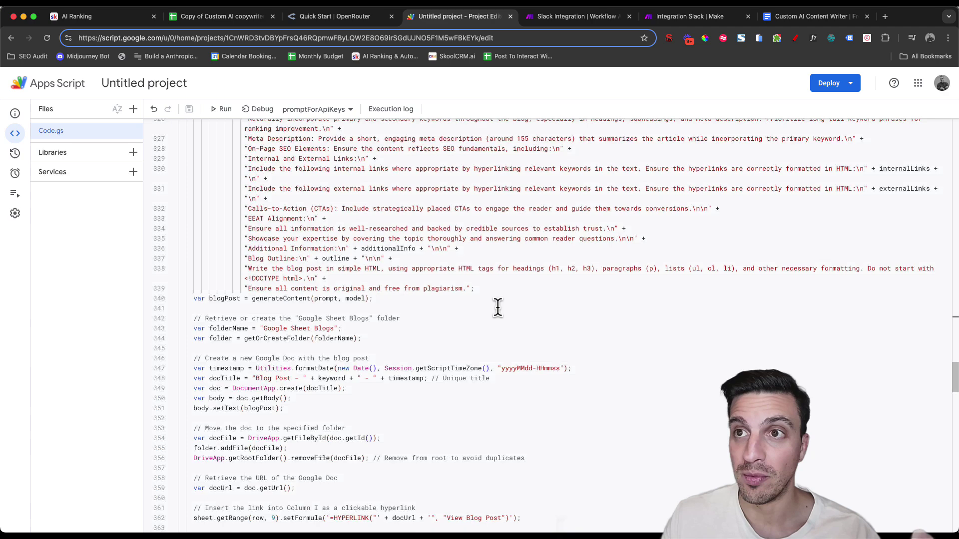
scroll(494, 308, "up", 6)
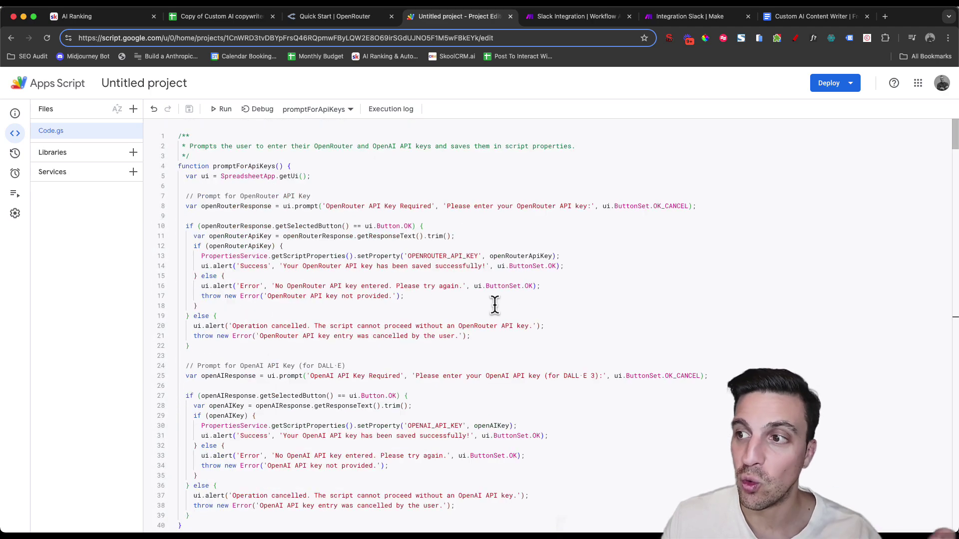
Generate the blog outline 'How to Train a Cat: A Guide for Melbourne Cat Owners' into F2 via SEO Tools
left_click(238, 20)
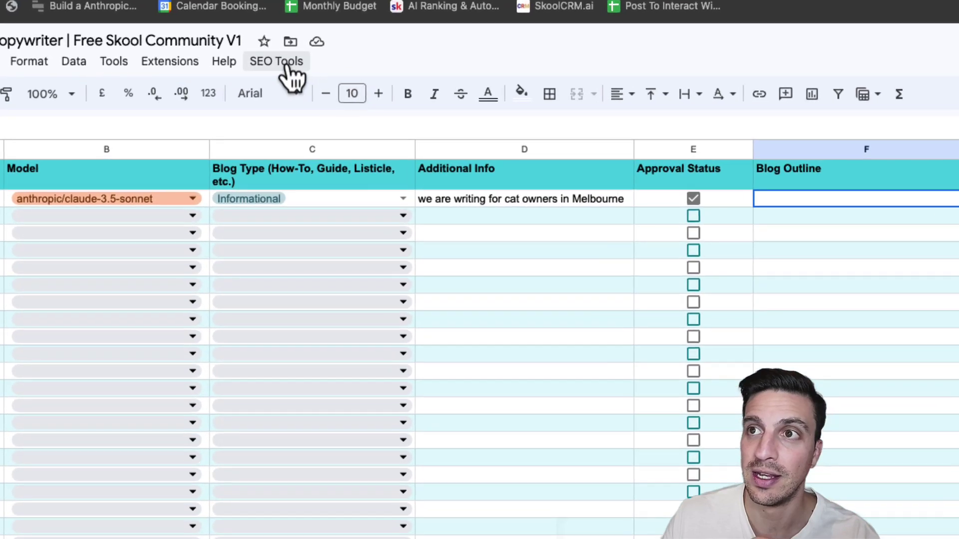
left_click(283, 89)
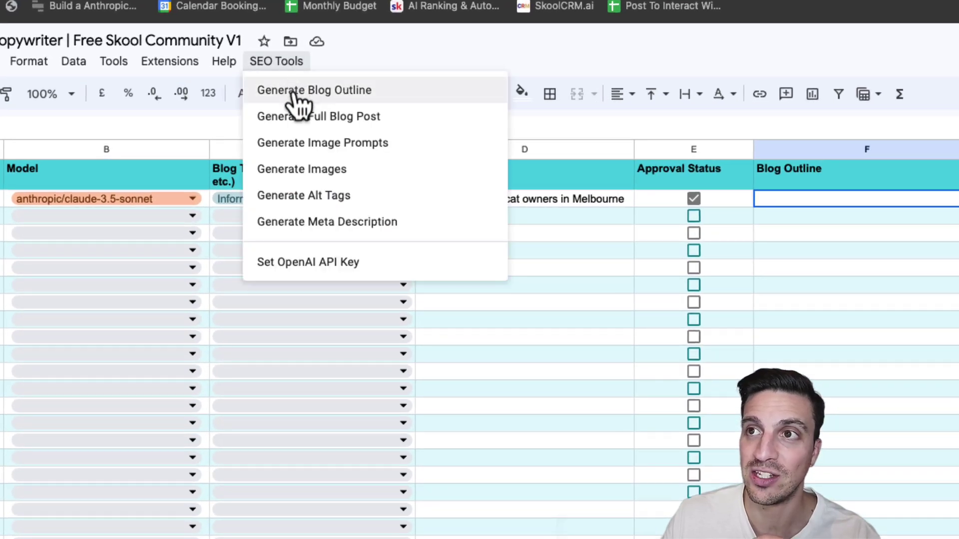
left_click(300, 93)
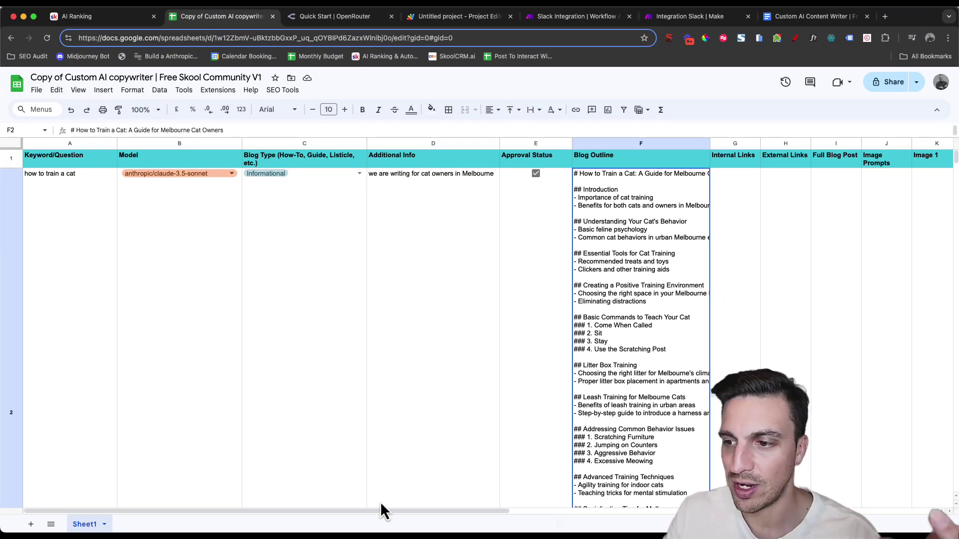
left_click_drag(391, 512, 543, 511)
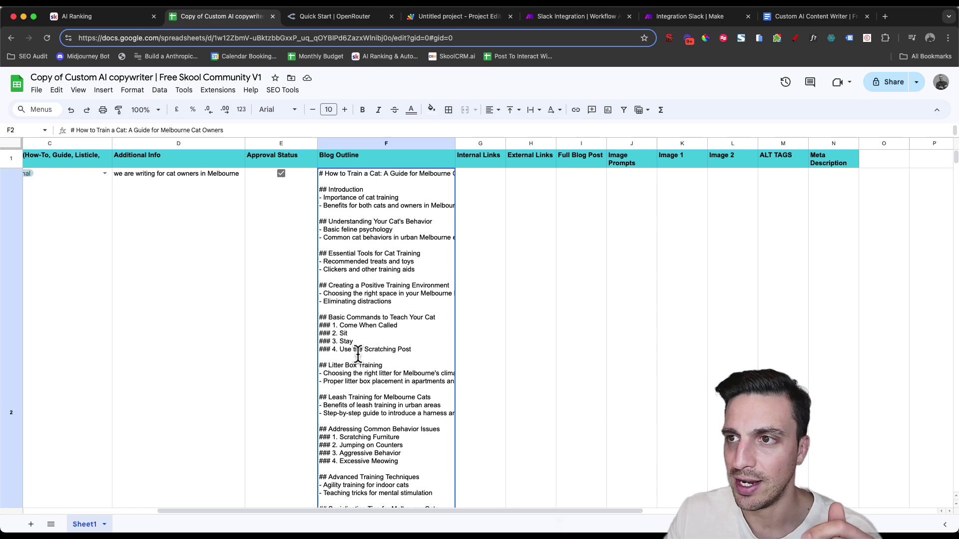
double_click(358, 355)
key("Tab")
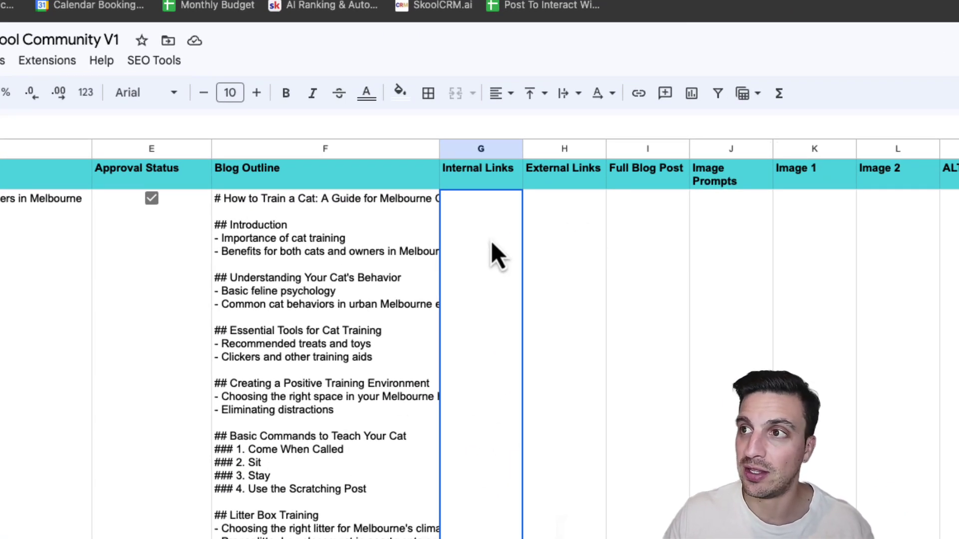
Paste a Cat School internal link into G2 and the bps.org.uk 'how-train-cat' article link into H2
key("ctrl+v")
left_click(577, 257)
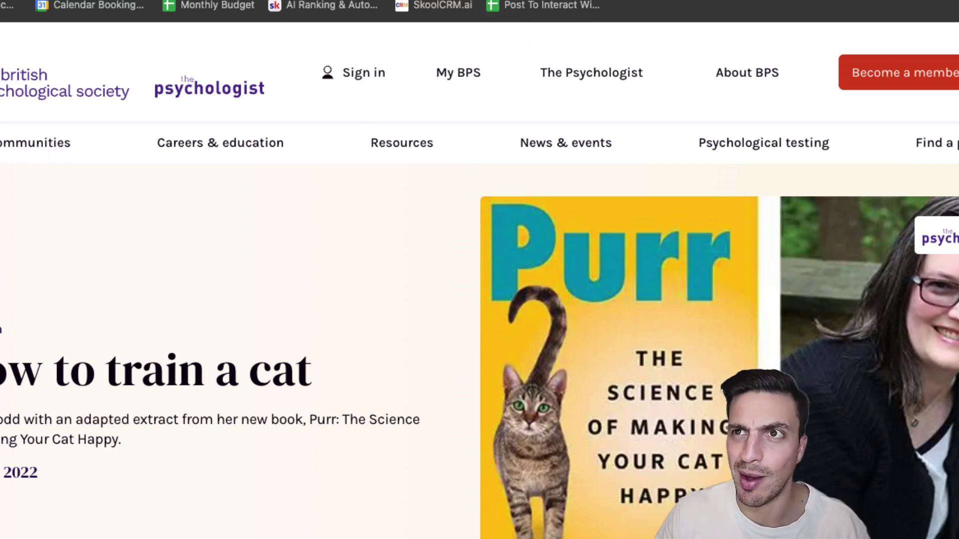
key("ctrl+Tab")
type("https://www.bps.org.uk/psychologist/how-train-cat")
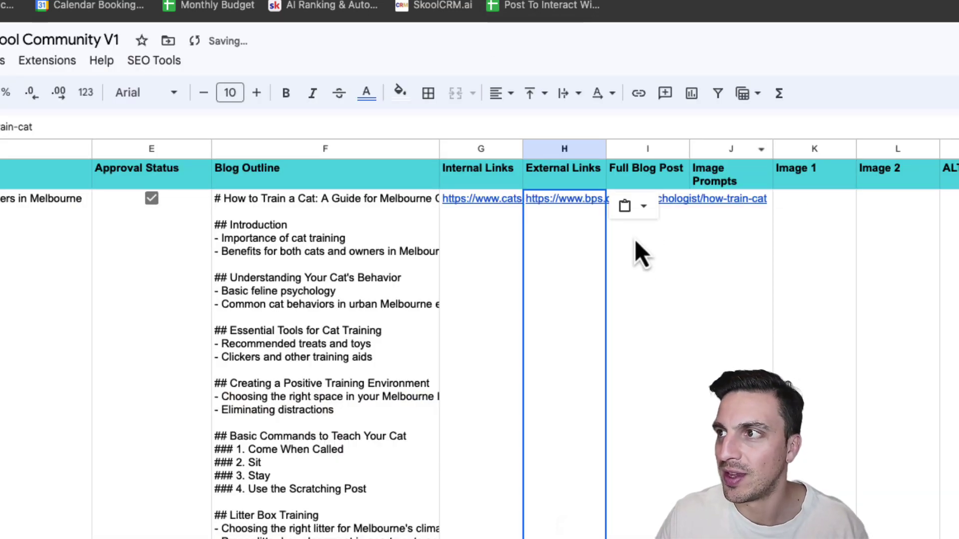
left_click(637, 265)
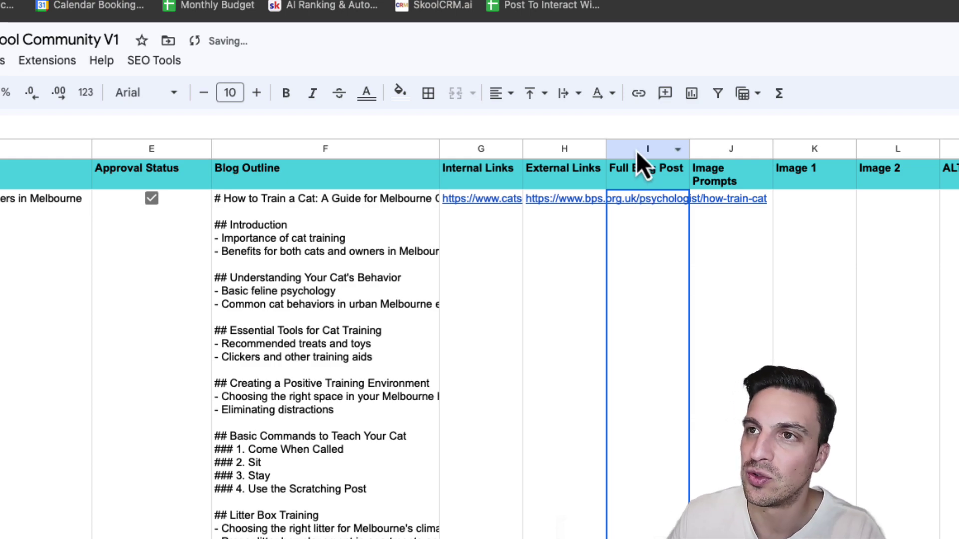
Generate the full blog post for row 2 so I2 holds a 'View Blog Post' link to the document
left_click(144, 61)
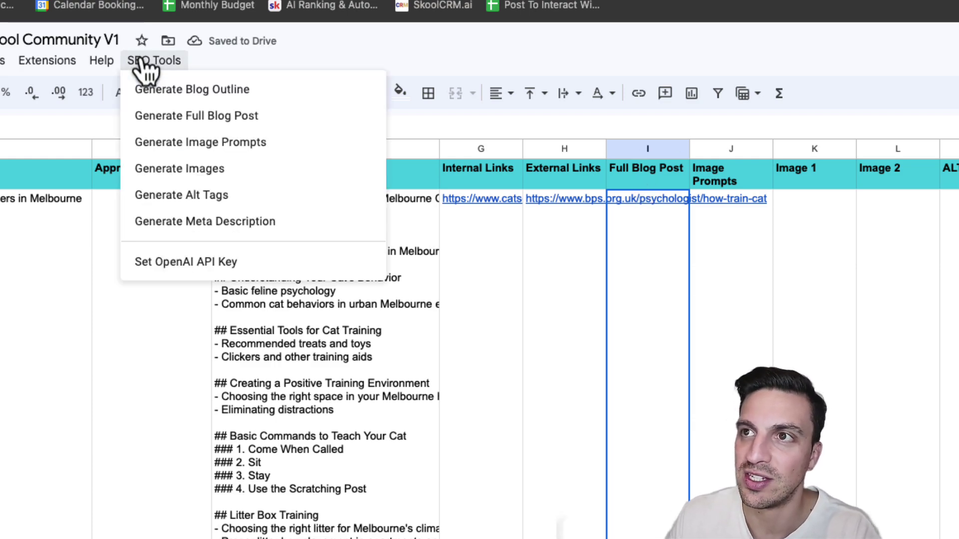
left_click(195, 116)
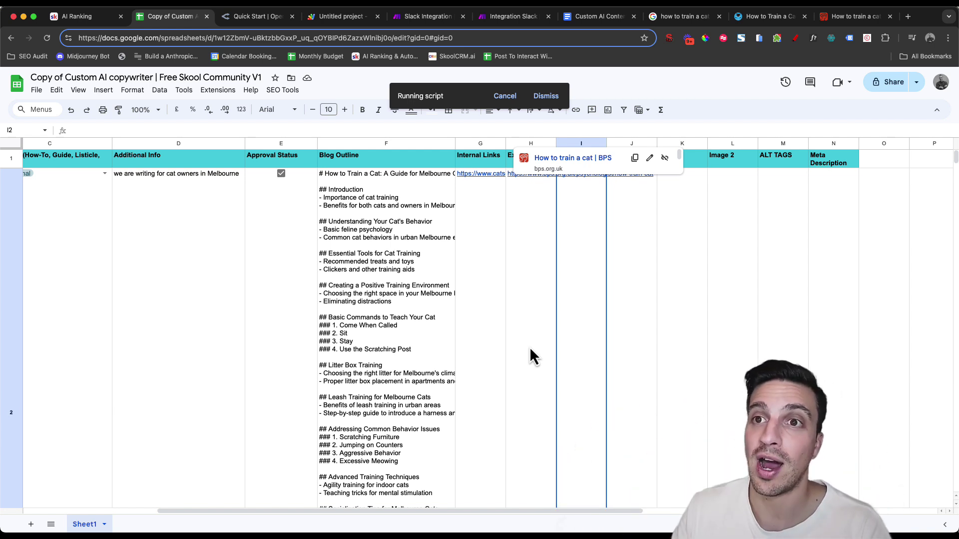
left_click(397, 299)
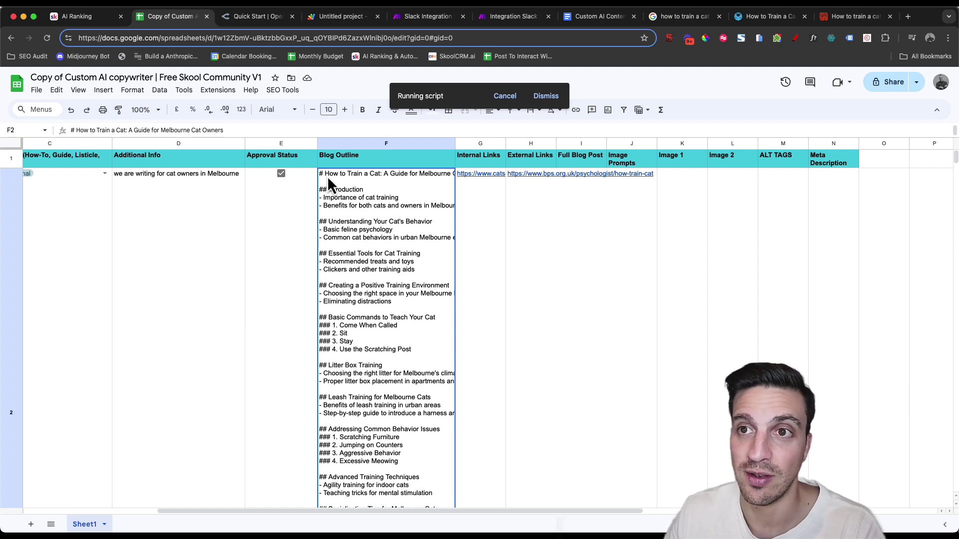
left_click(223, 179)
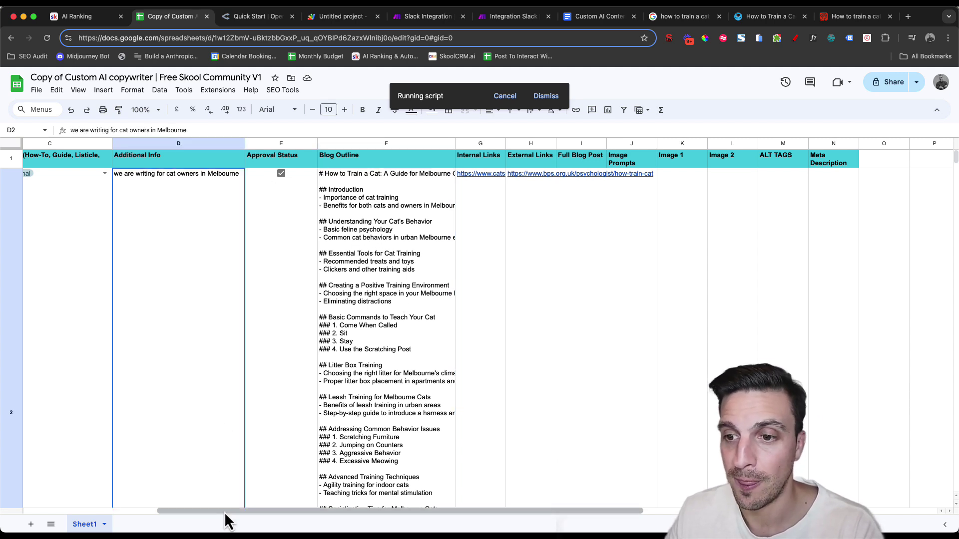
left_click_drag(223, 511, 339, 511)
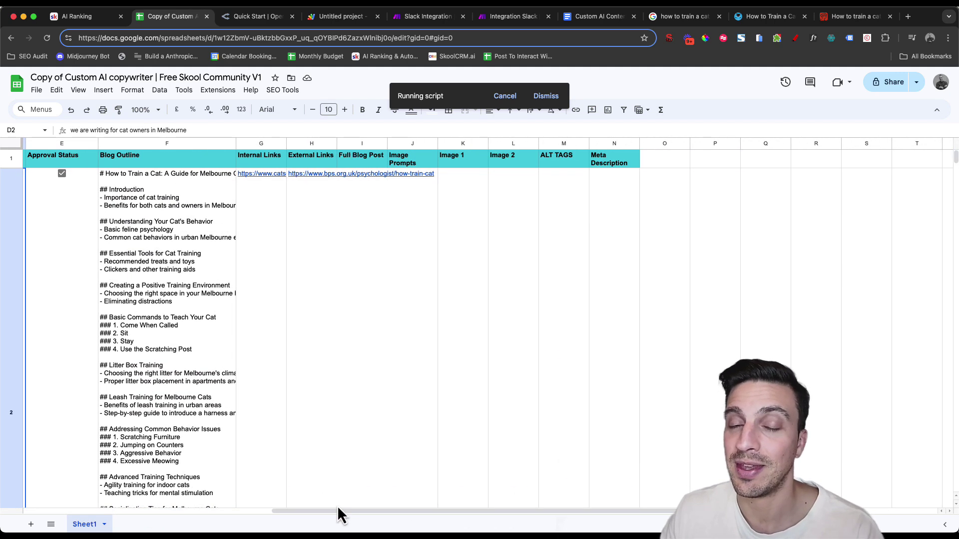
left_click(732, 284)
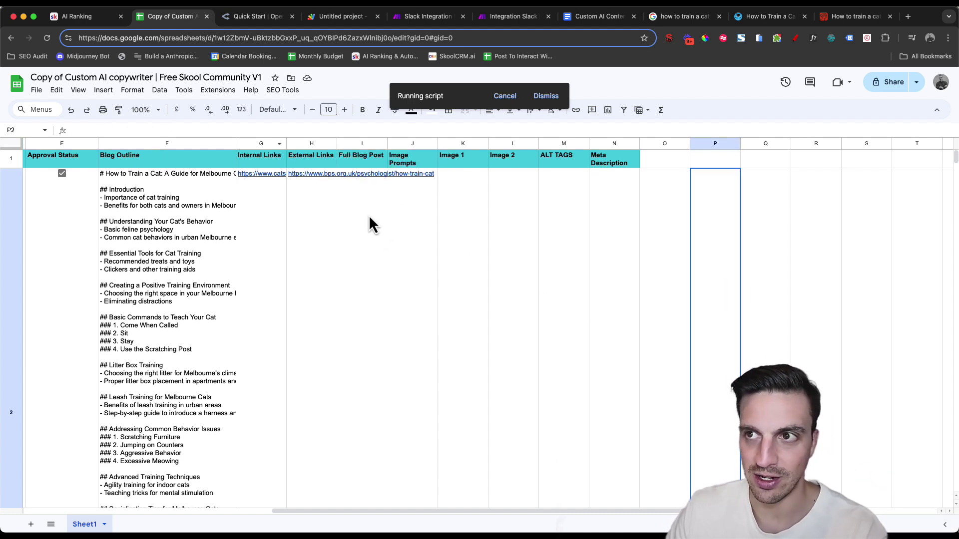
left_click(353, 221)
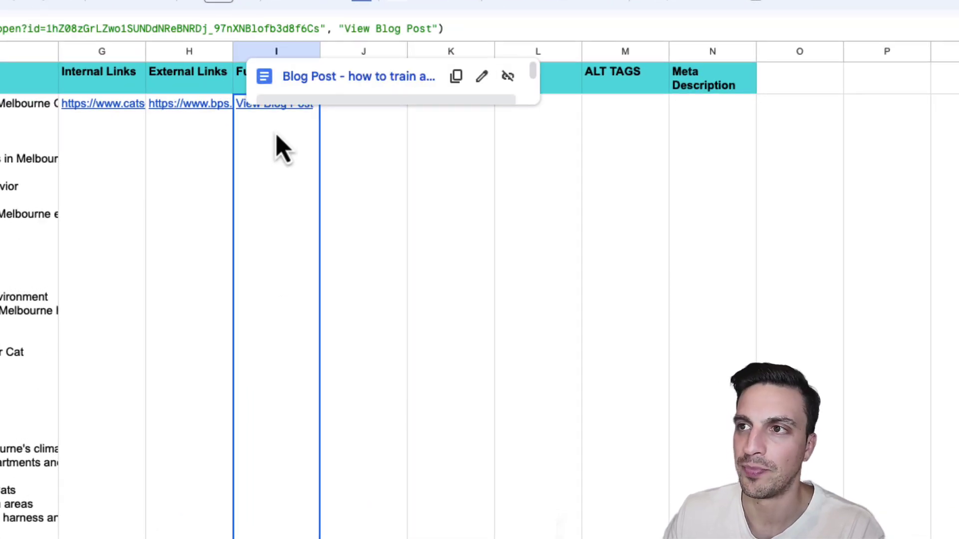
Open the generated cat-training blog post doc, scroll through it and select all its HTML-tagged text
left_click(305, 80)
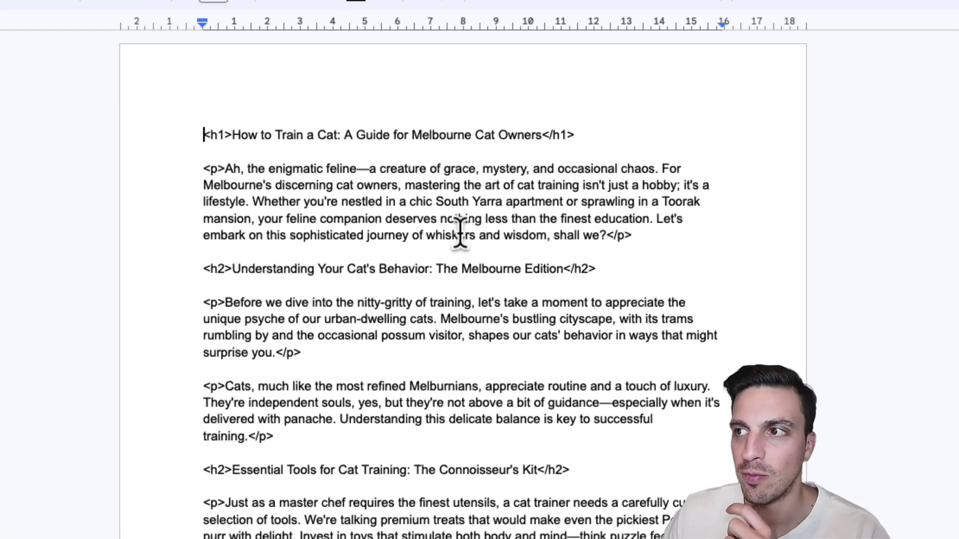
scroll(458, 232, "down", 5)
scroll(459, 232, "down", 20)
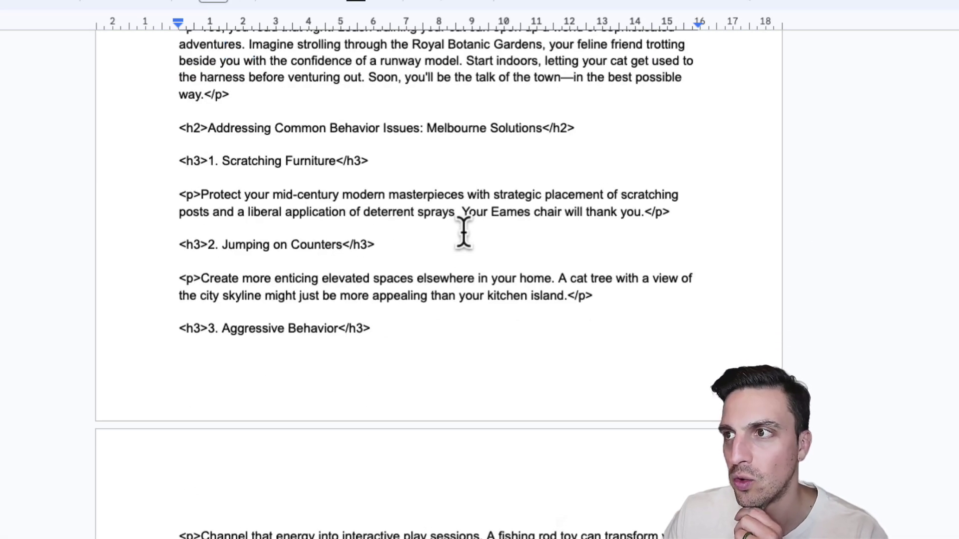
scroll(464, 232, "down", 15)
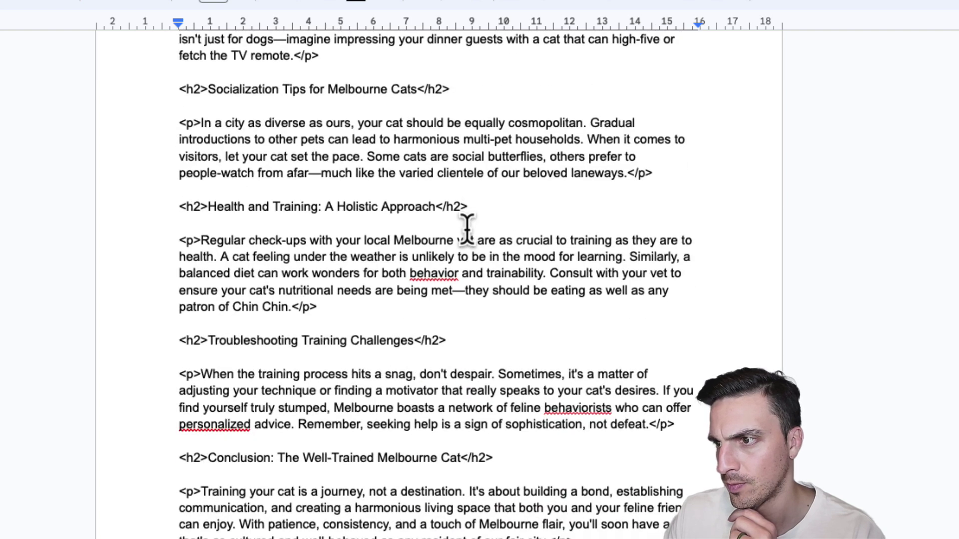
scroll(467, 230, "down", 12)
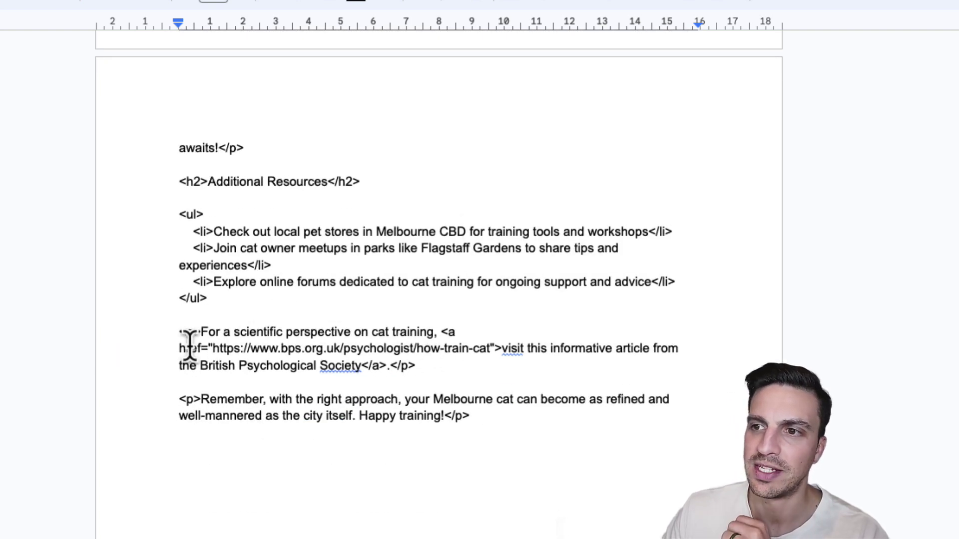
left_click_drag(179, 334, 370, 394)
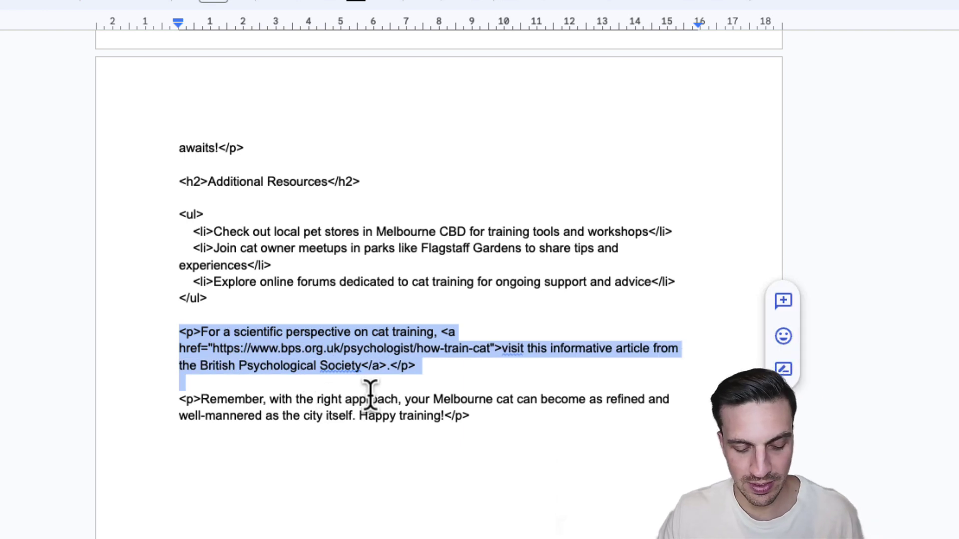
key("ctrl+a")
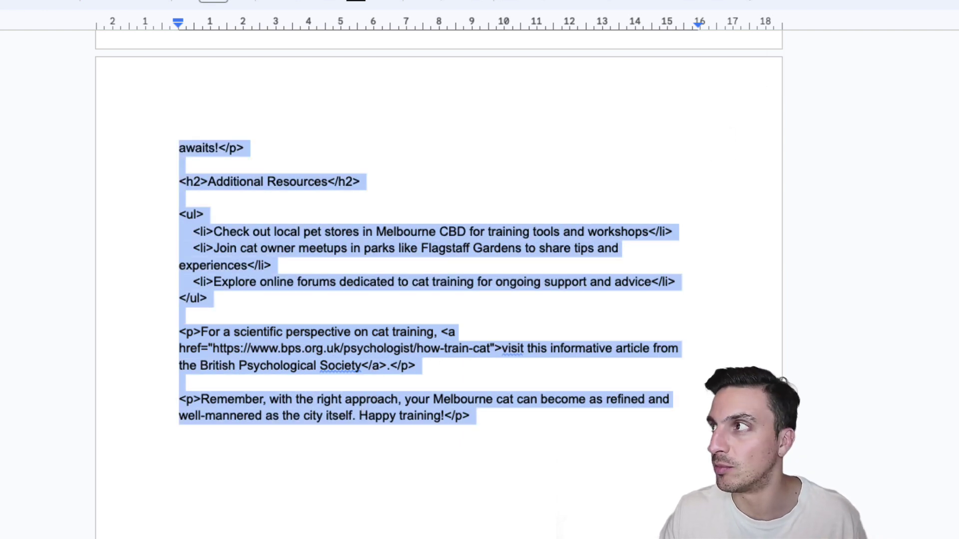
key("ctrl+t")
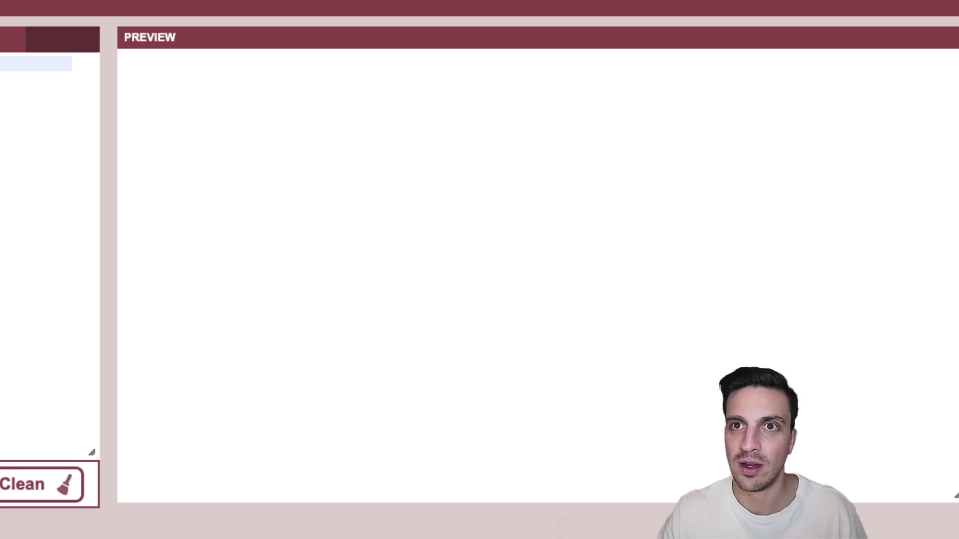
Paste the blog post HTML into the editor and scroll the preview to check headings and links
key("ctrl+v")
scroll(369, 205, "down", 10)
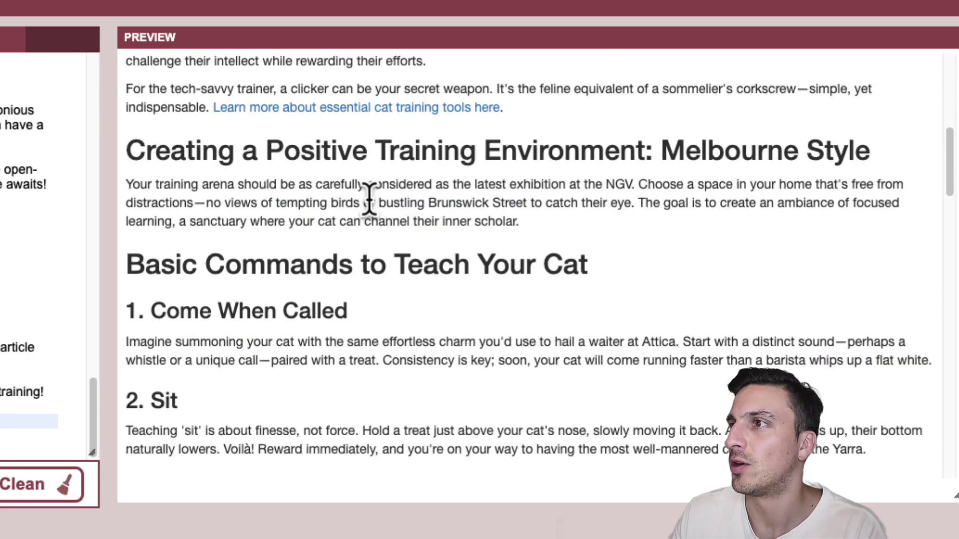
scroll(370, 197, "up", 1)
scroll(289, 172, "down", 20)
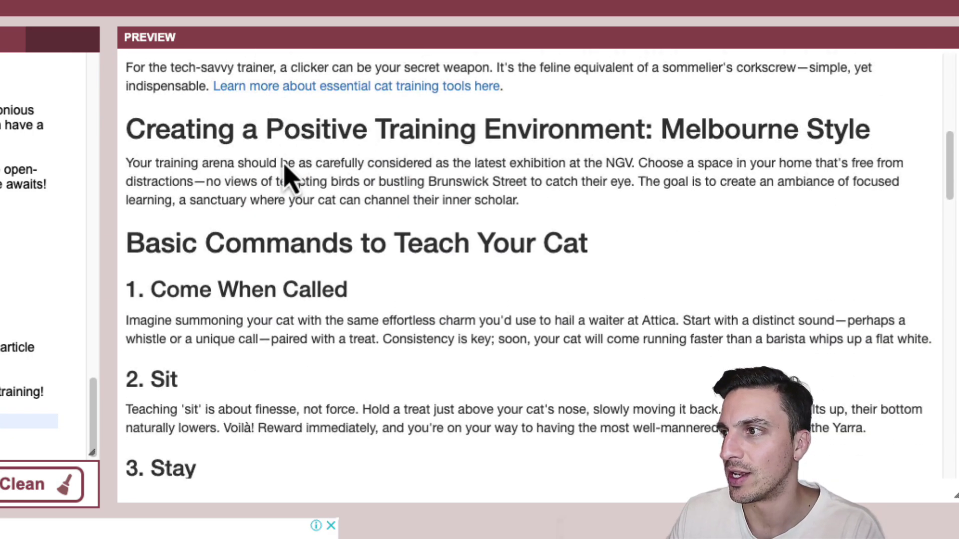
scroll(305, 155, "down", 15)
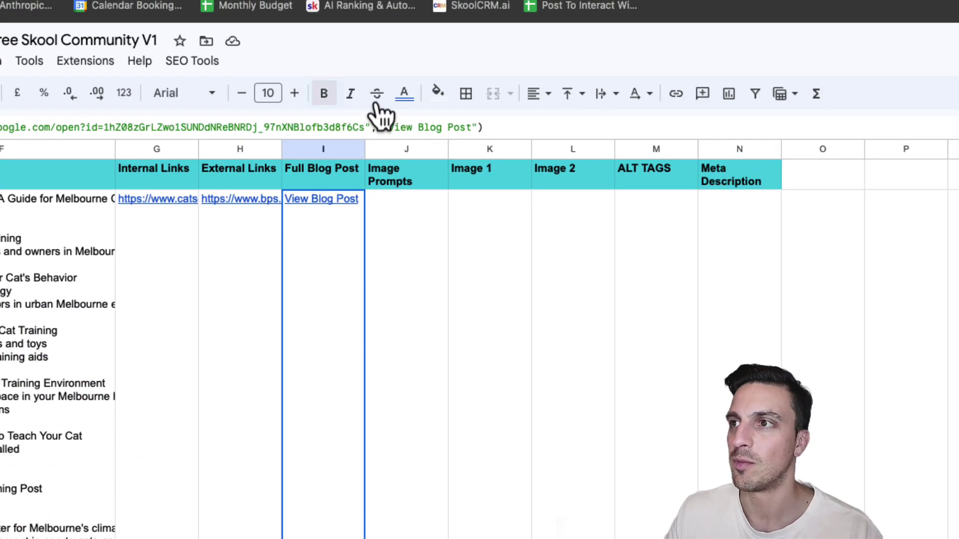
Generate two cat-training image prompts into J2 from the SEO Tools menu
left_click(419, 261)
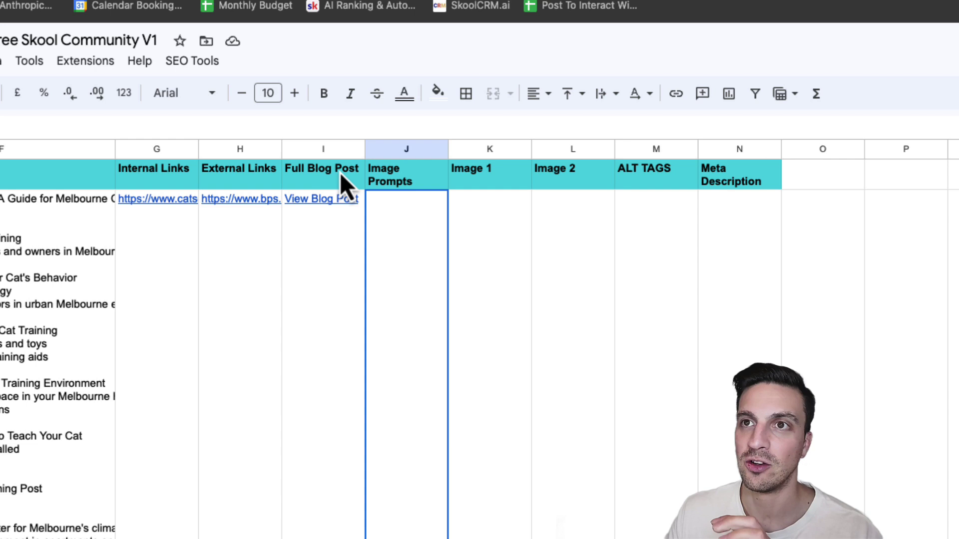
left_click(195, 70)
left_click(242, 145)
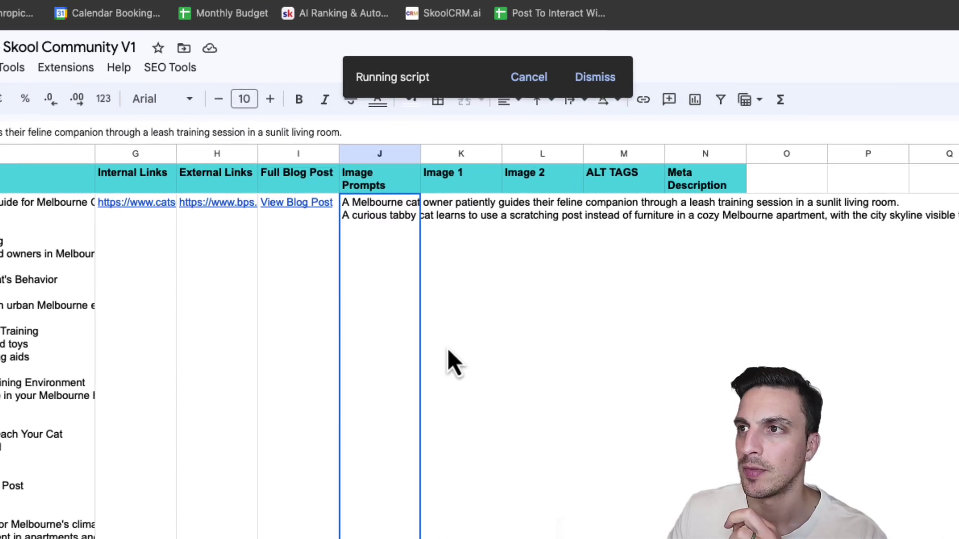
Start generating the Image 1 and Image 2 pictures from K2, then go to the Apps Script project
left_click(485, 342)
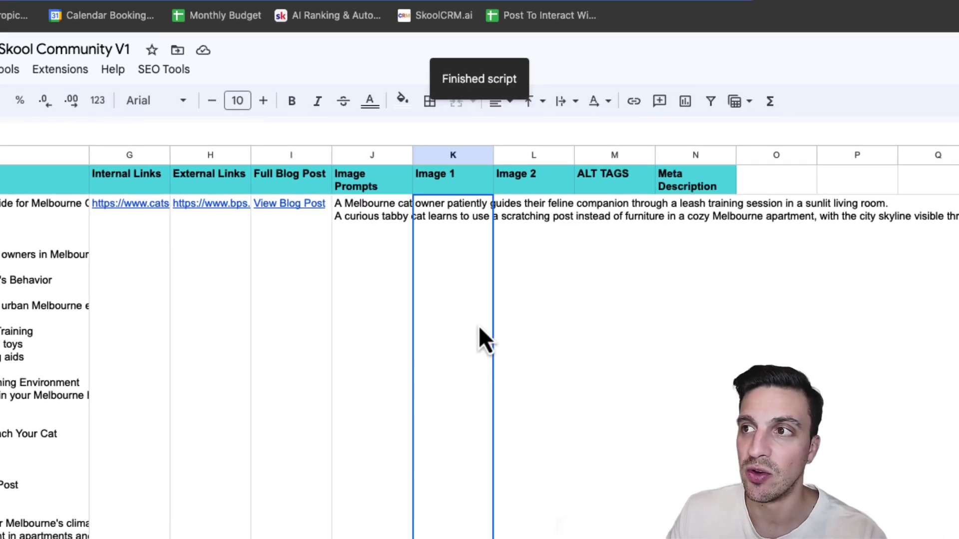
left_click(164, 71)
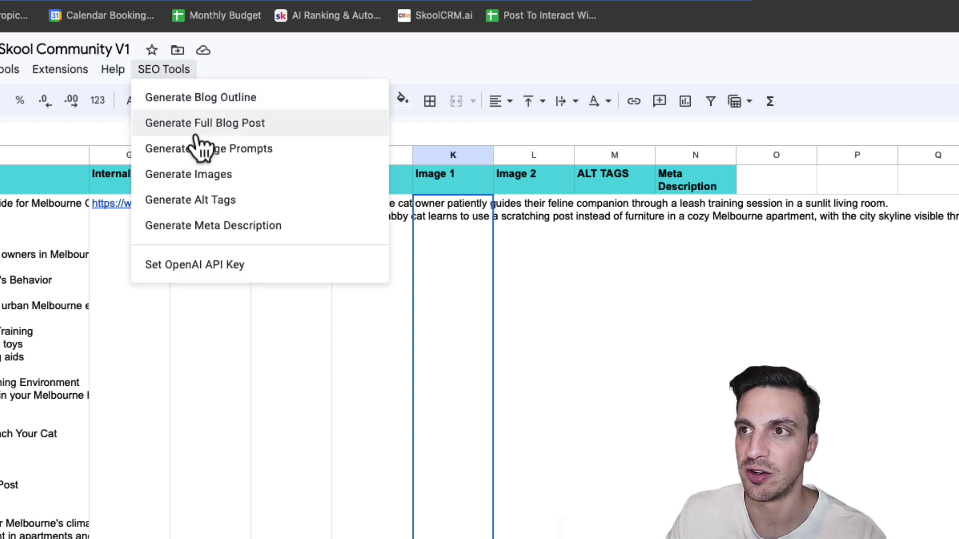
left_click(233, 174)
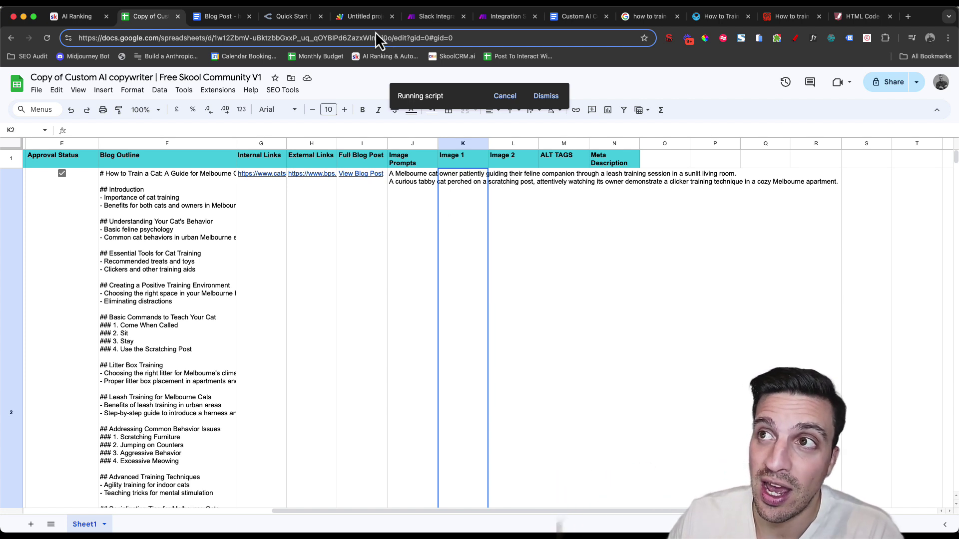
left_click(364, 17)
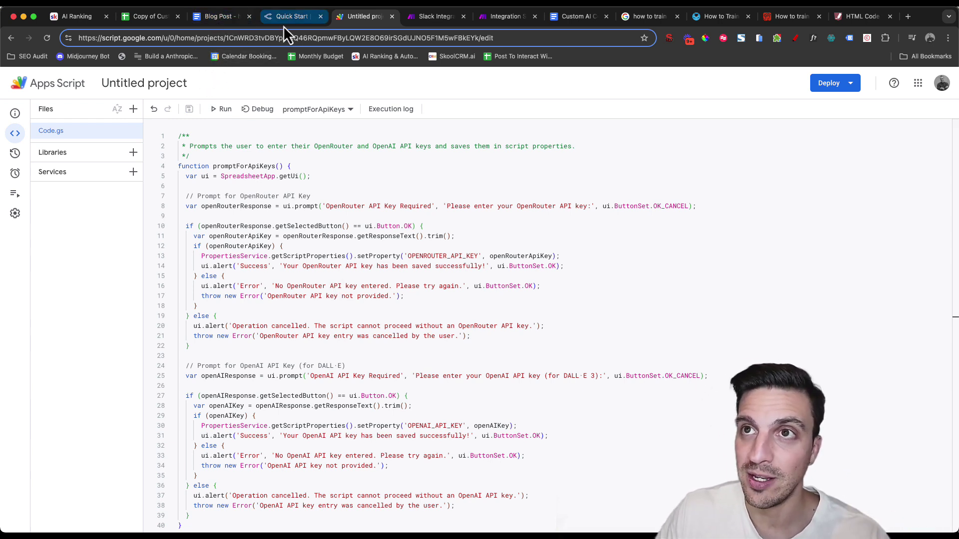
Return to the Copy of Custom AI copywriter spreadsheet while the image script runs
left_click(151, 19)
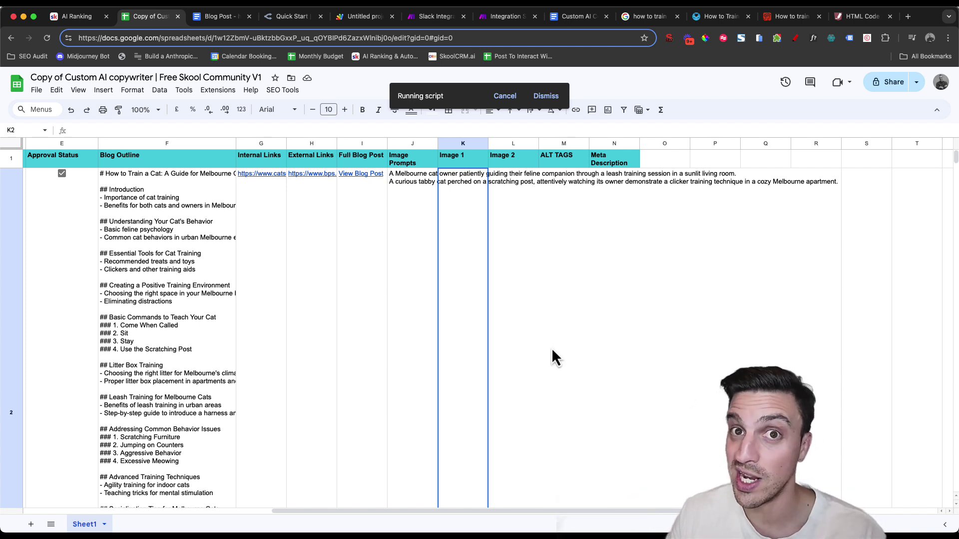
Widen columns K and L so the two generated Melbourne cat-training images show larger
mouse_move(377, 407)
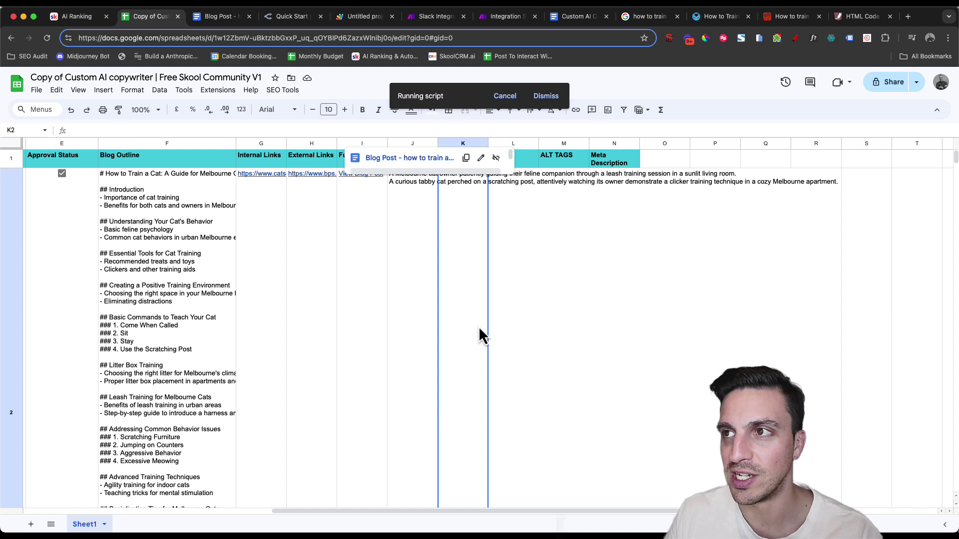
left_click_drag(488, 142, 694, 139)
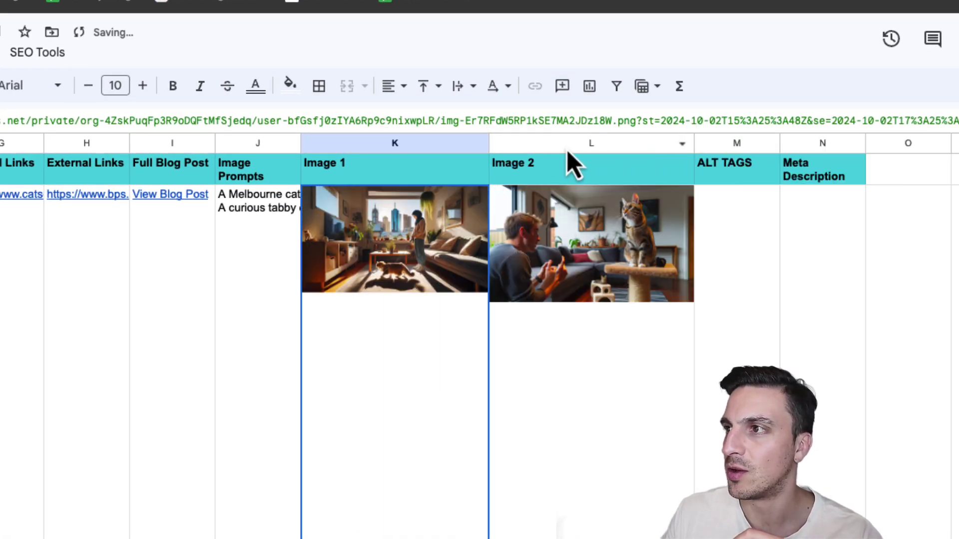
left_click_drag(489, 144, 581, 145)
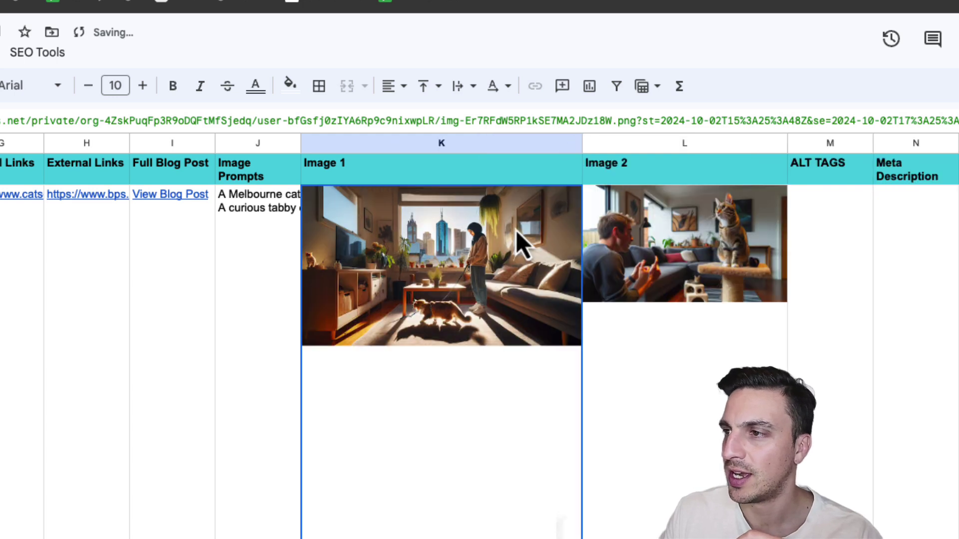
left_click_drag(788, 144, 821, 144)
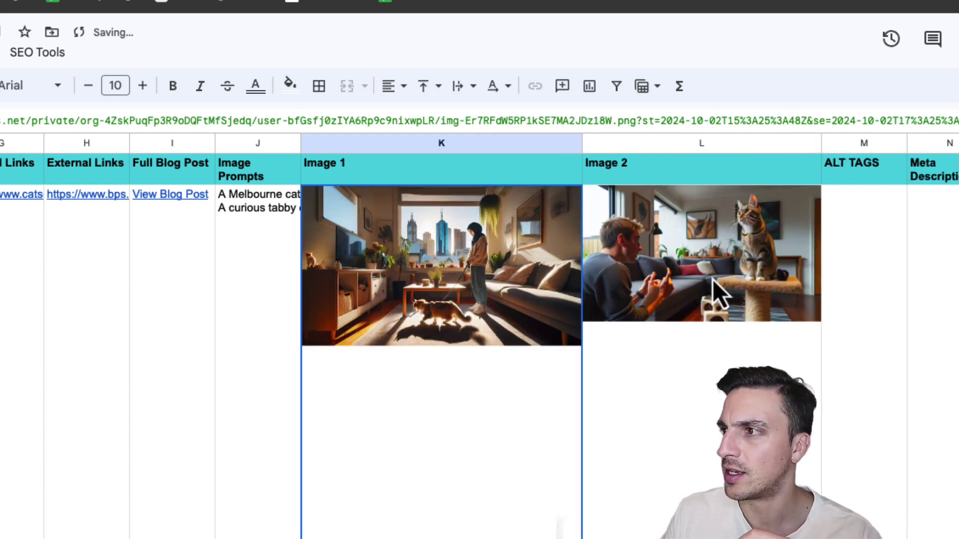
scroll(449, 338, "right", 8)
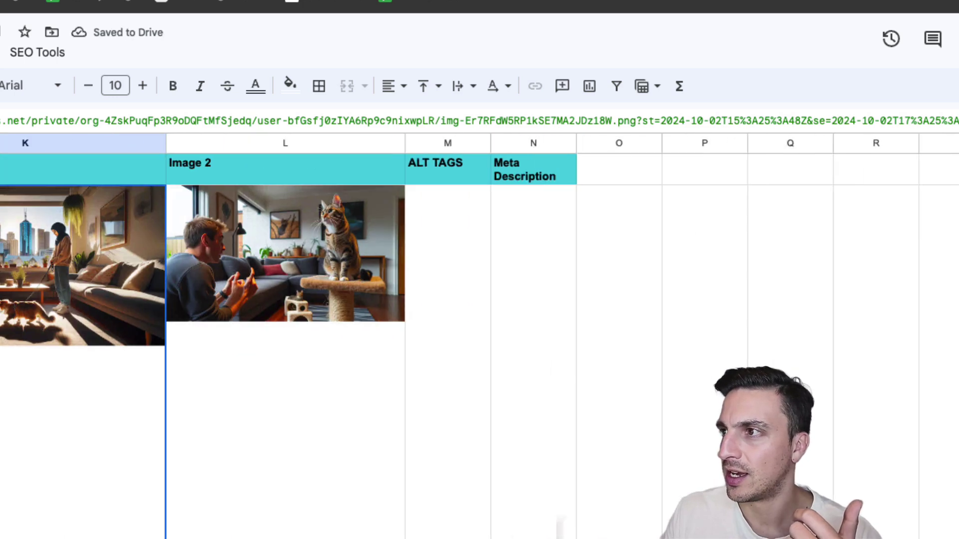
Generate alt tags for the two images into M2 and dismiss the success message
left_click(439, 325)
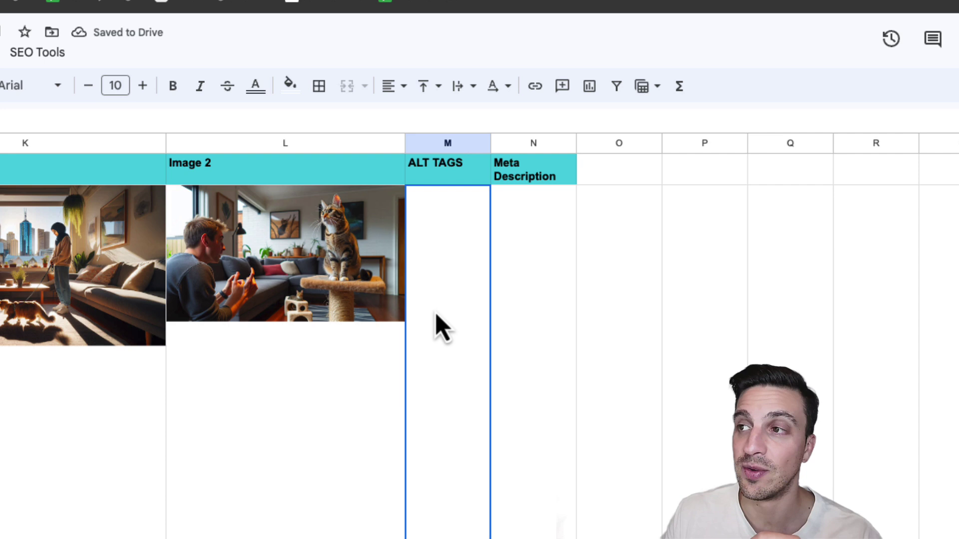
left_click(40, 54)
left_click(102, 191)
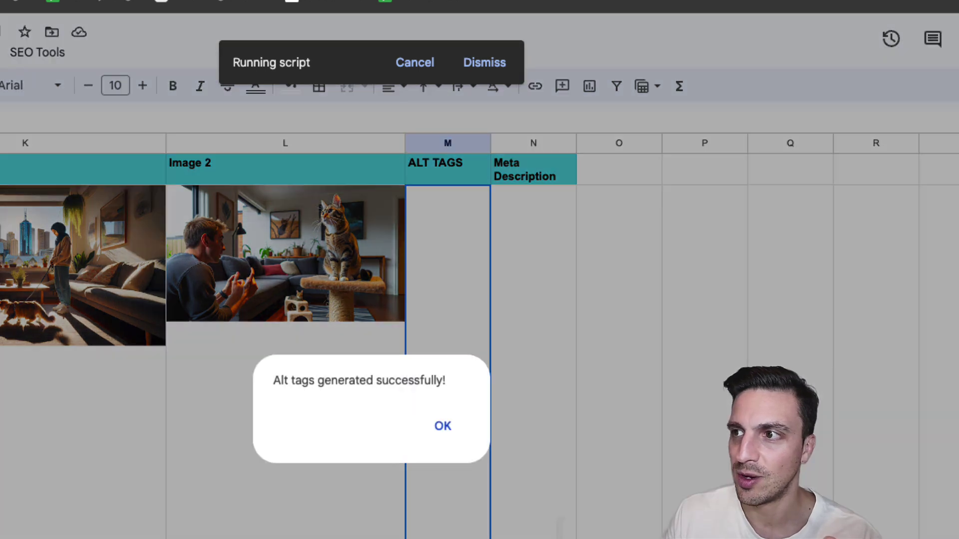
left_click(451, 442)
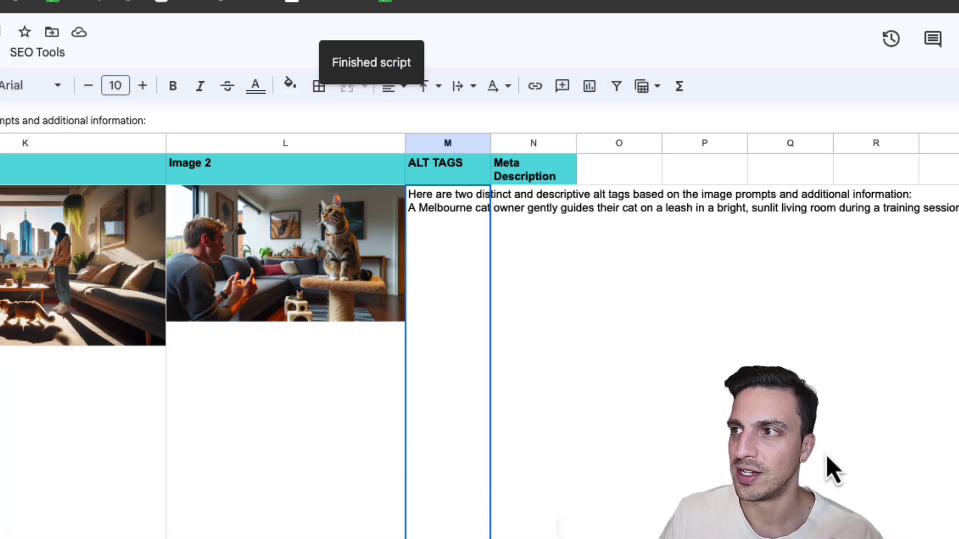
Generate the meta description 'Discover how to train your cat in Melbourne!…' into N2
left_click(548, 349)
left_click(36, 53)
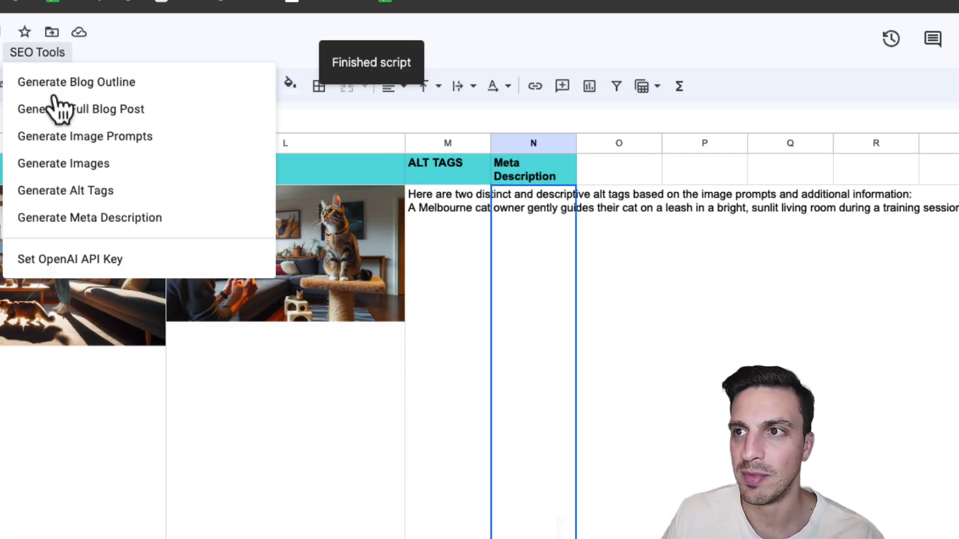
left_click(131, 218)
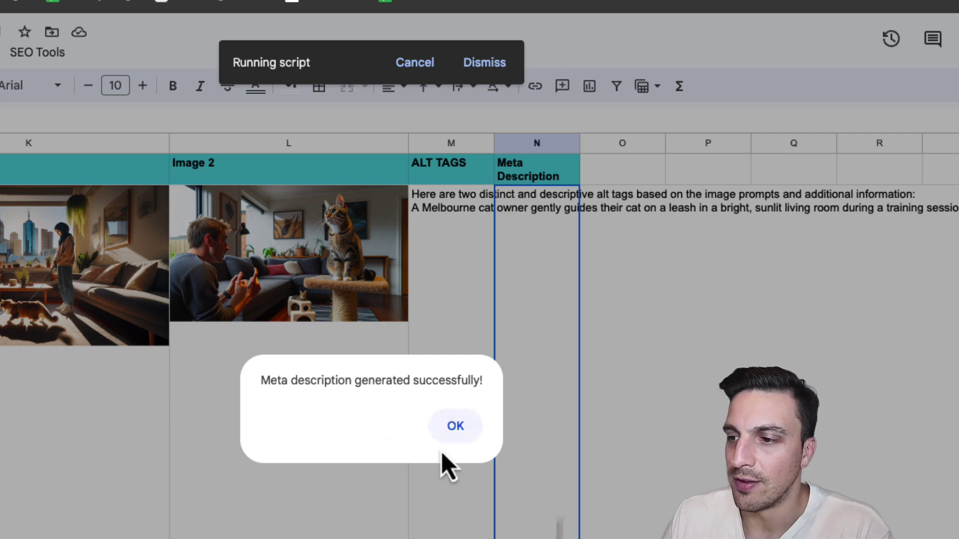
left_click(455, 428)
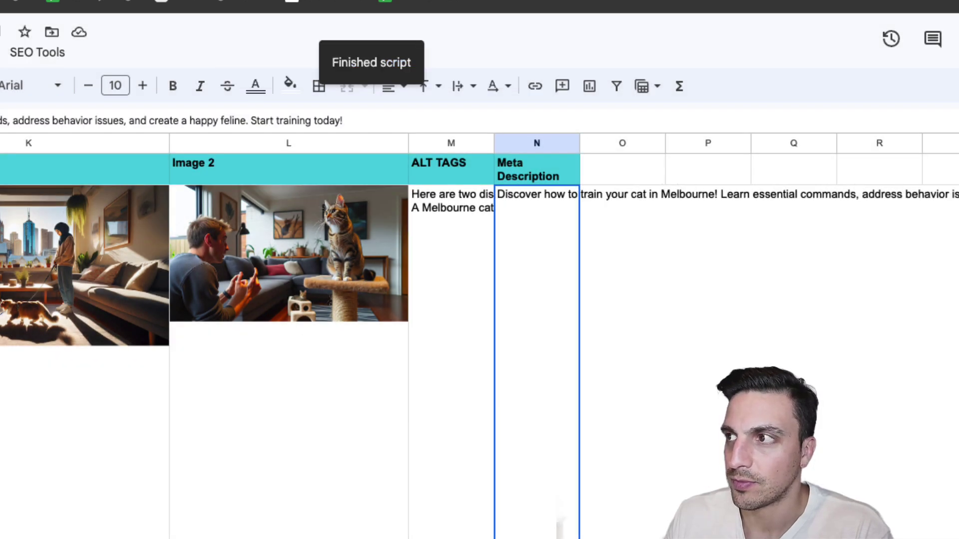
Open the AI model dropdown in a lower row and close it without changing the model
scroll(479, 335, "left", 10)
scroll(479, 350, "down", 10)
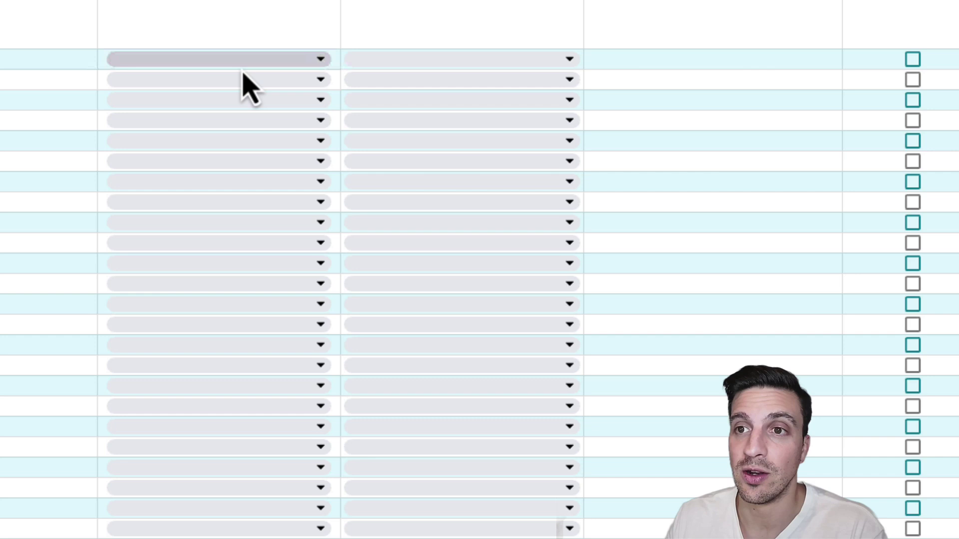
left_click(242, 67)
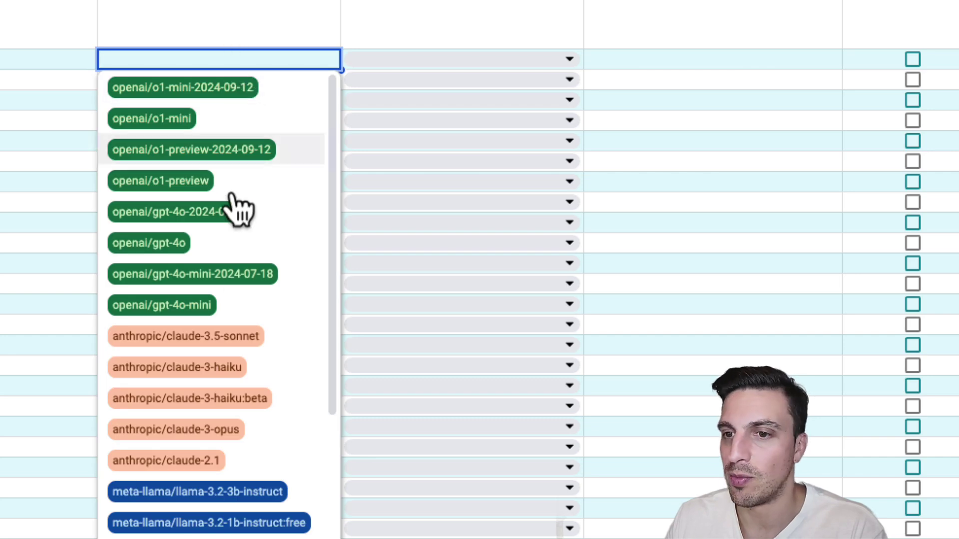
scroll(240, 391, "down", 5)
scroll(200, 299, "down", 2)
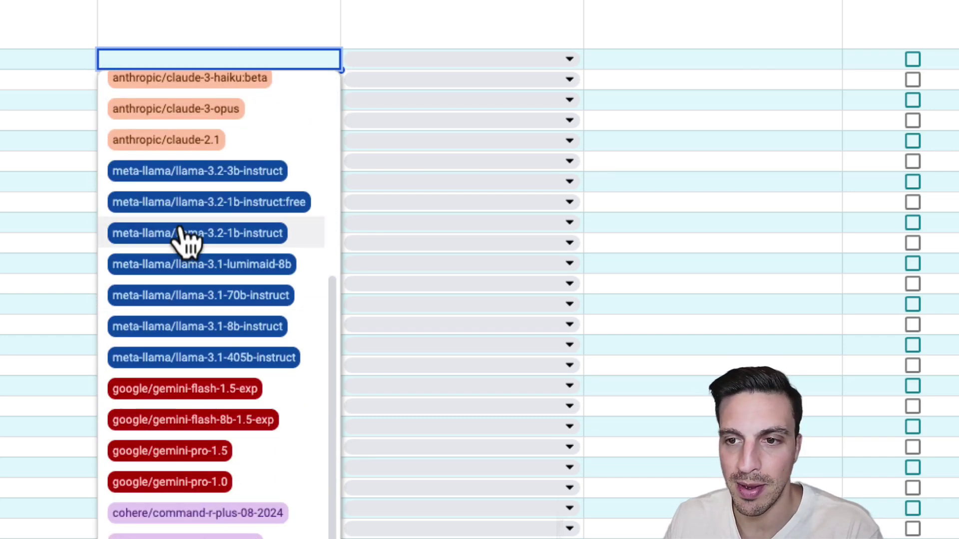
scroll(220, 350, "up", 5)
left_click(462, 30)
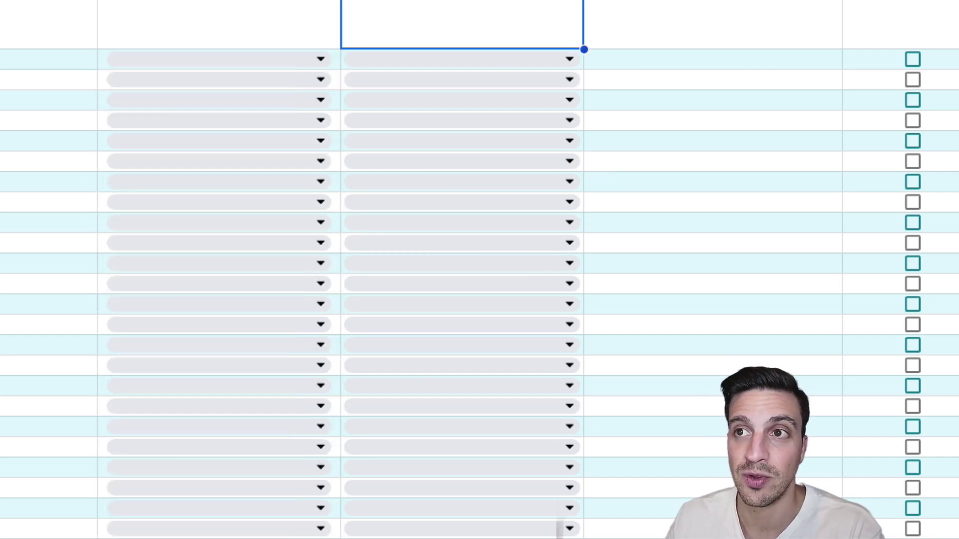
scroll(406, 139, "up", 5)
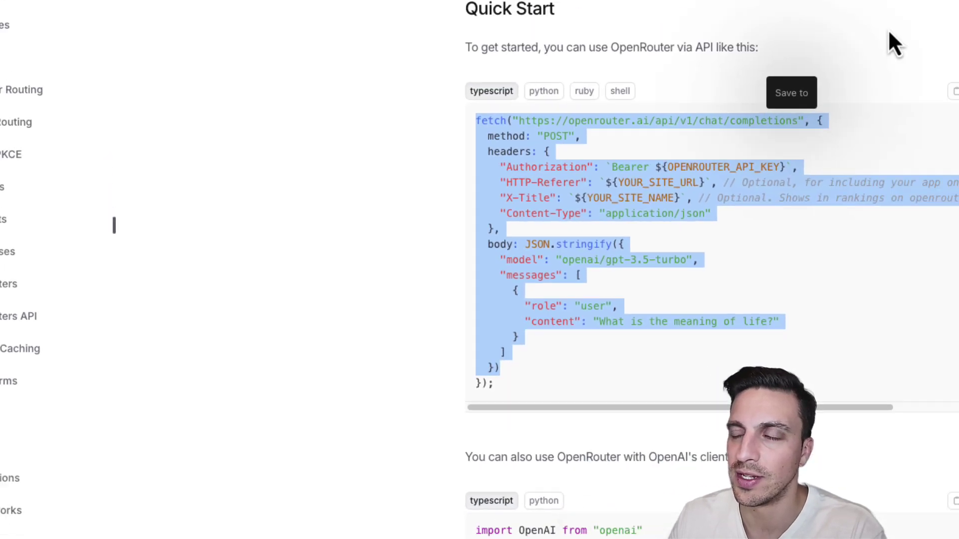
Open OpenRouter's Activity page from the avatar menu to see per-request models, tokens and costs
left_click(949, 146)
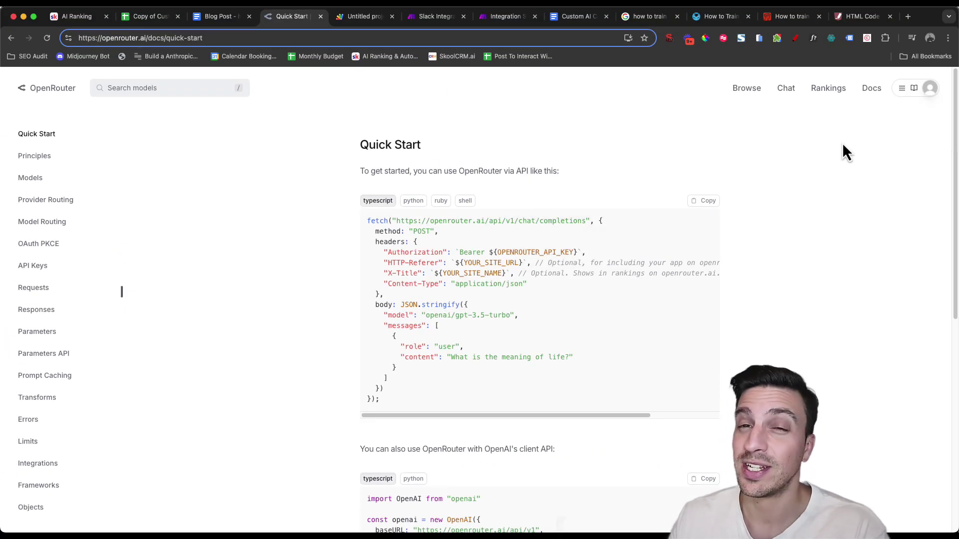
left_click(929, 89)
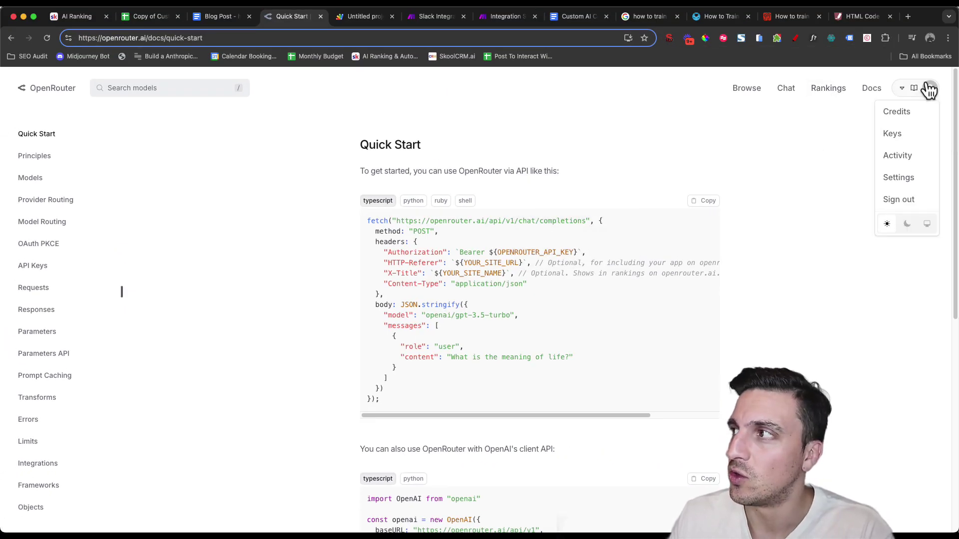
left_click(906, 159)
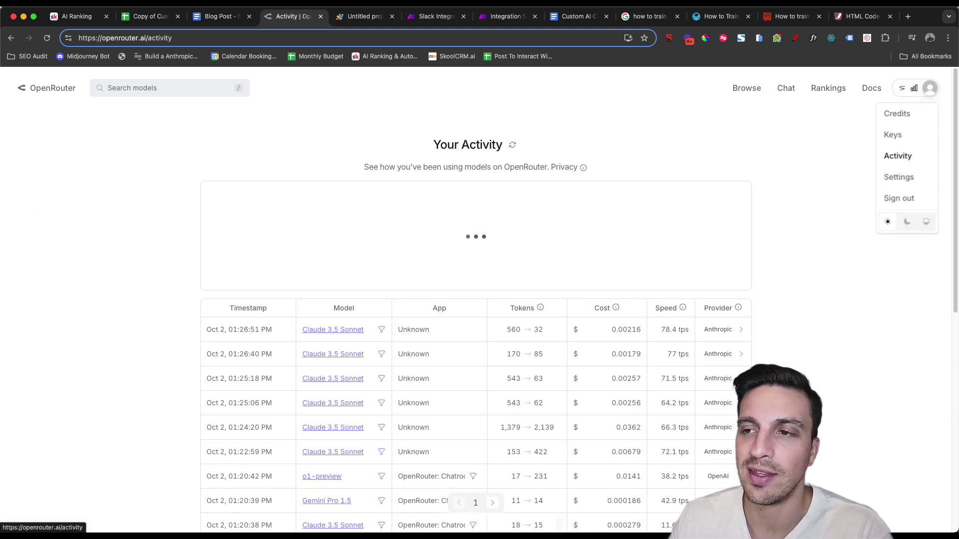
scroll(130, 319, "down", 2)
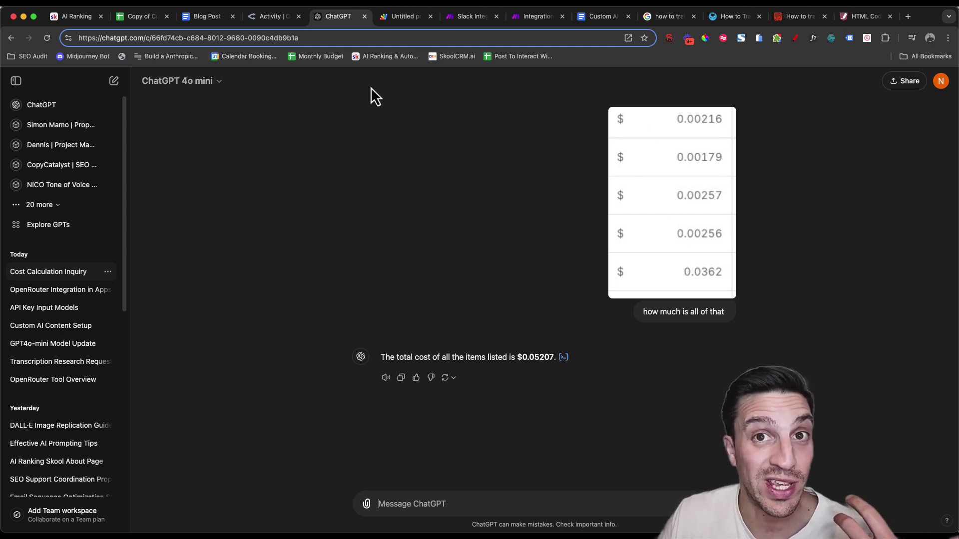
Switch from the ChatGPT cost tally back to the 'Copy of Custom AI copywriter' spreadsheet
mouse_move(497, 519)
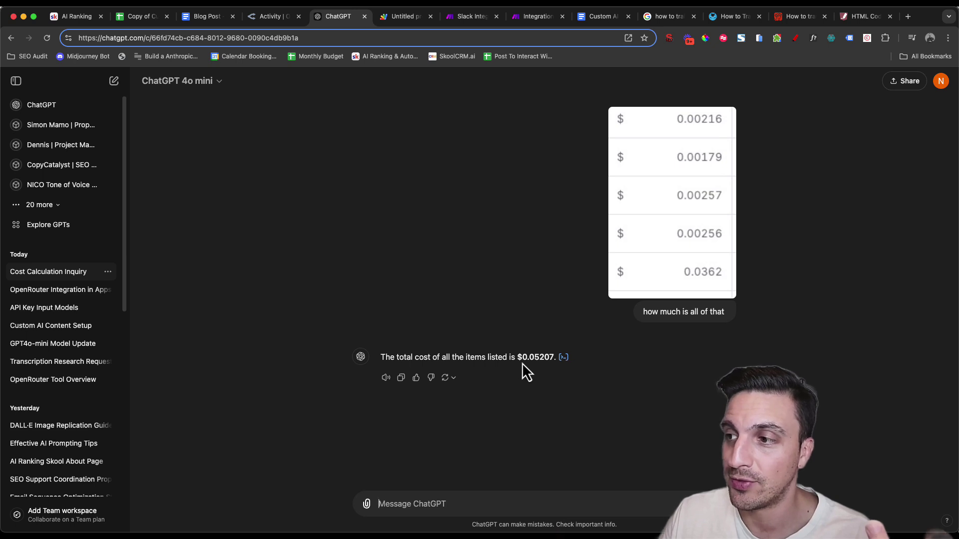
left_click(138, 18)
Review row 2's blog outline in F2, alt tag in M2 and meta description in N2
left_click(631, 243)
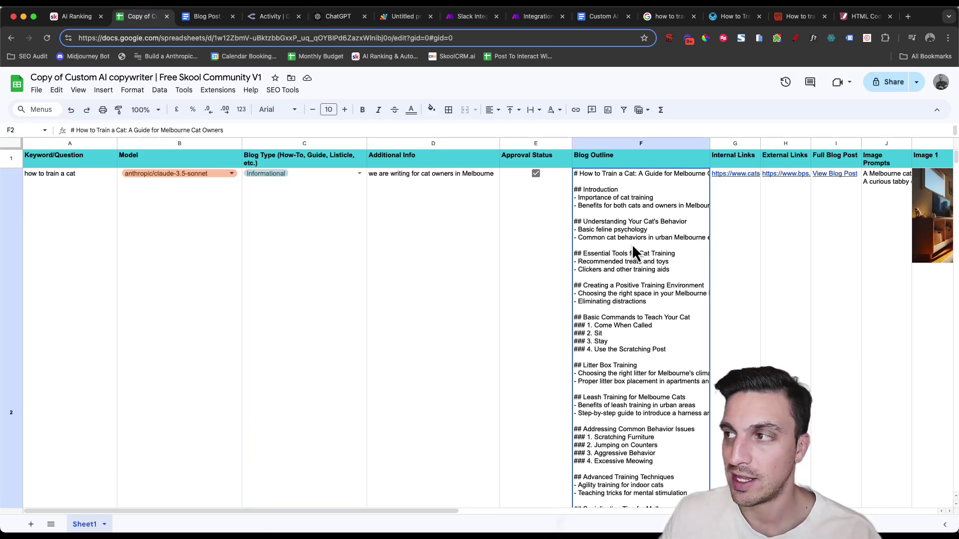
scroll(618, 220, "down", 1)
key("Right")
key("Right")
key("Right")
key("Right")
key("Right")
key("Right")
key("Right")
key("Right")
key("Right")
key("Right")
key("Right")
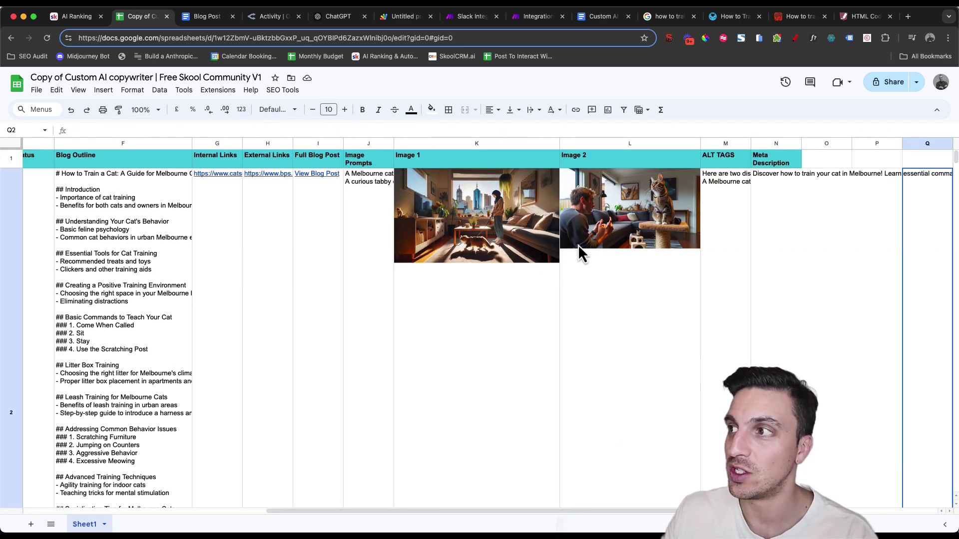
left_click(729, 227)
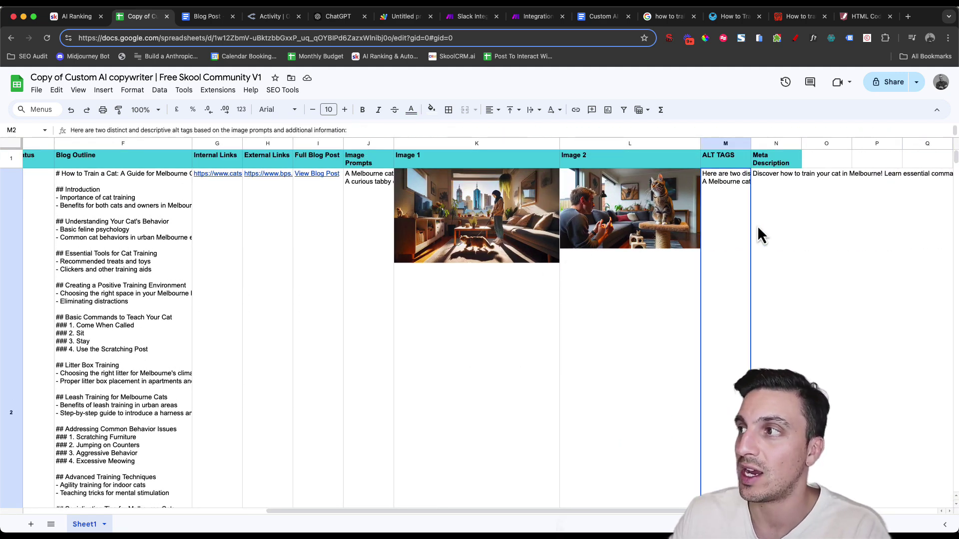
left_click(757, 226)
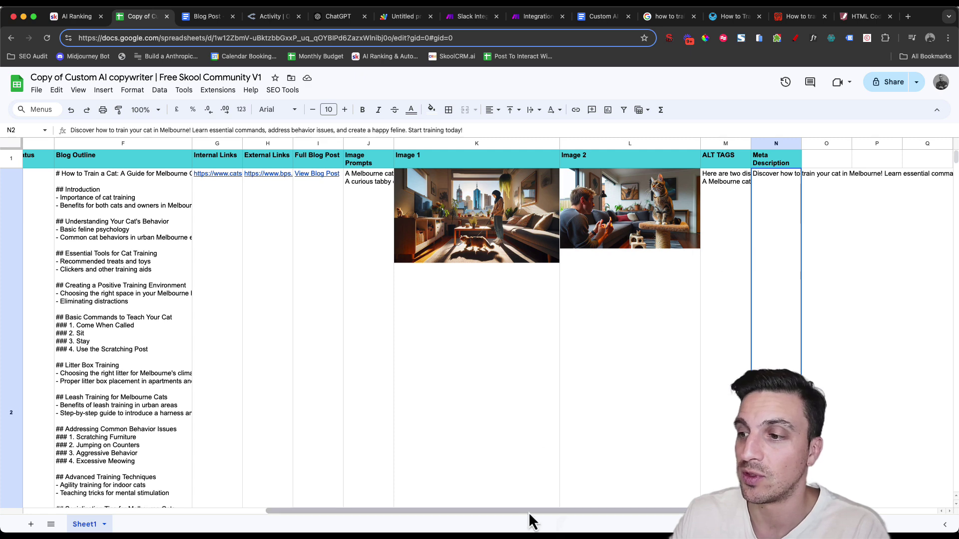
Scroll back left, select B2 through G2, and check B2's model choices without changing it
left_click_drag(530, 511, 139, 516)
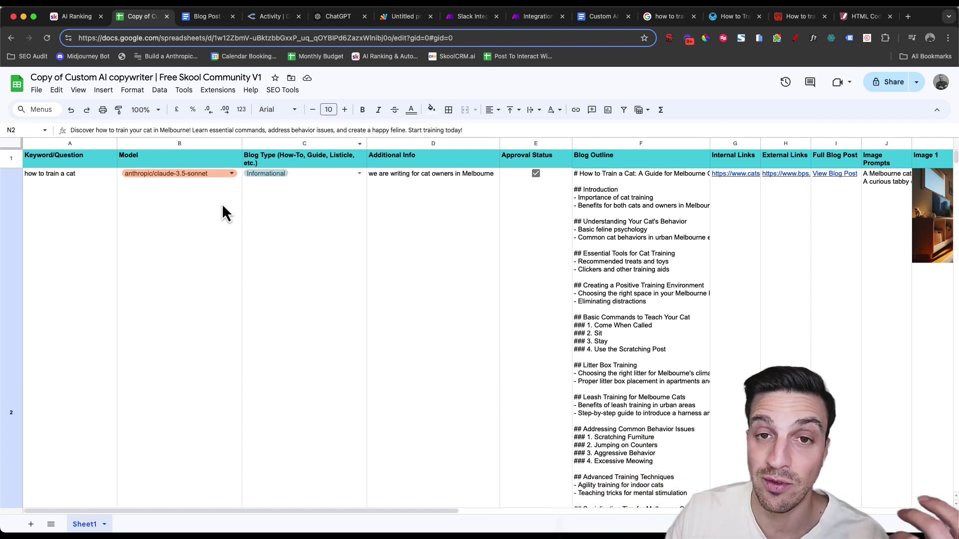
left_click_drag(152, 288, 721, 321)
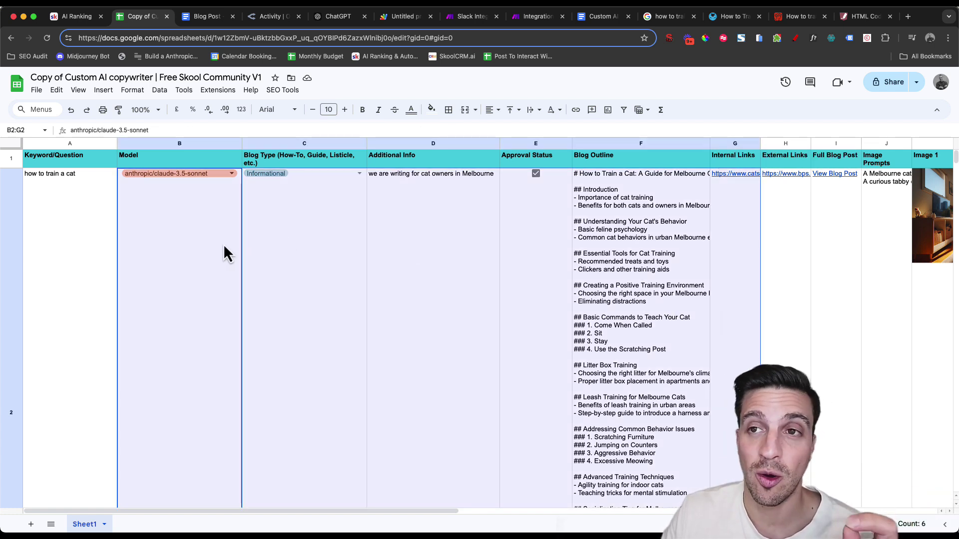
left_click(222, 220)
double_click(212, 172)
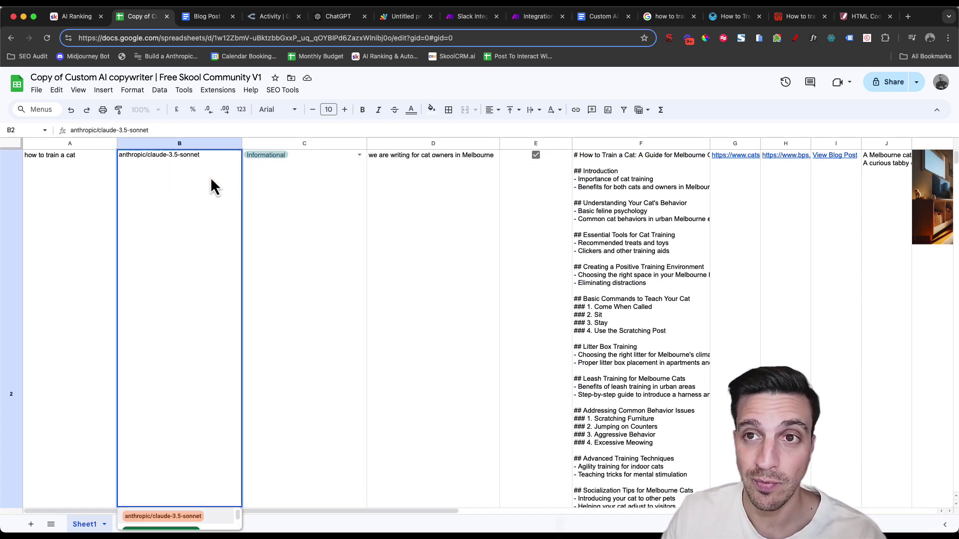
left_click(80, 200)
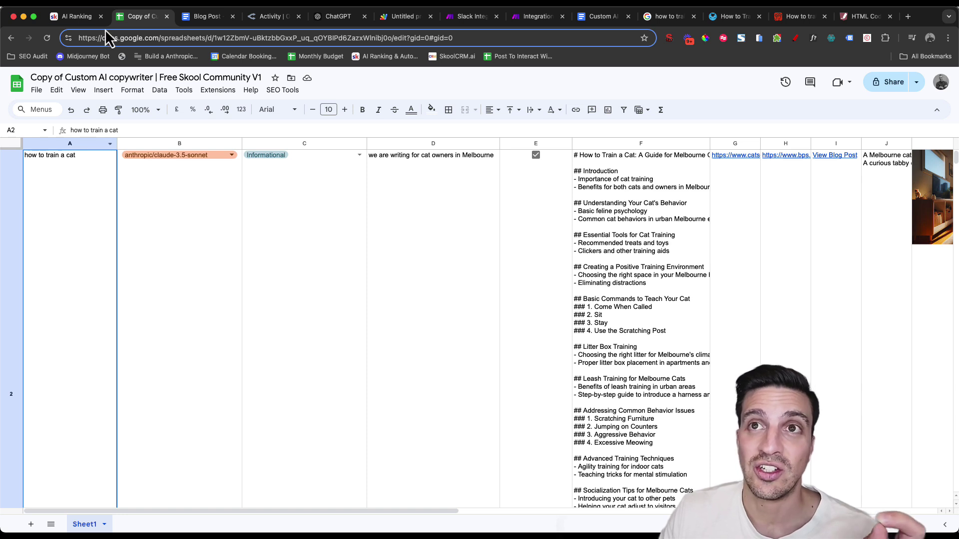
Visit the AI Ranking and AI Ranking (FREE) Skool communities, then return to the copywriter spreadsheet
left_click(72, 18)
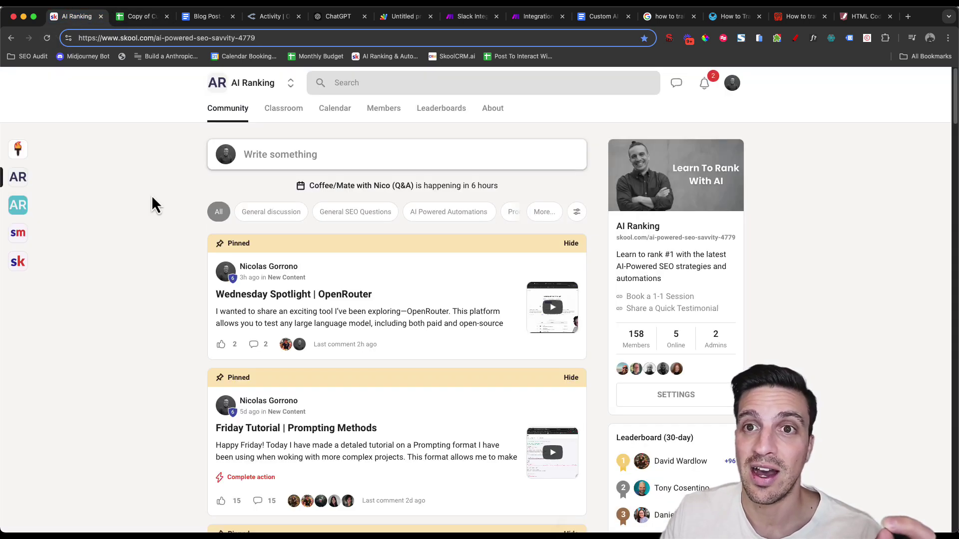
left_click(21, 207)
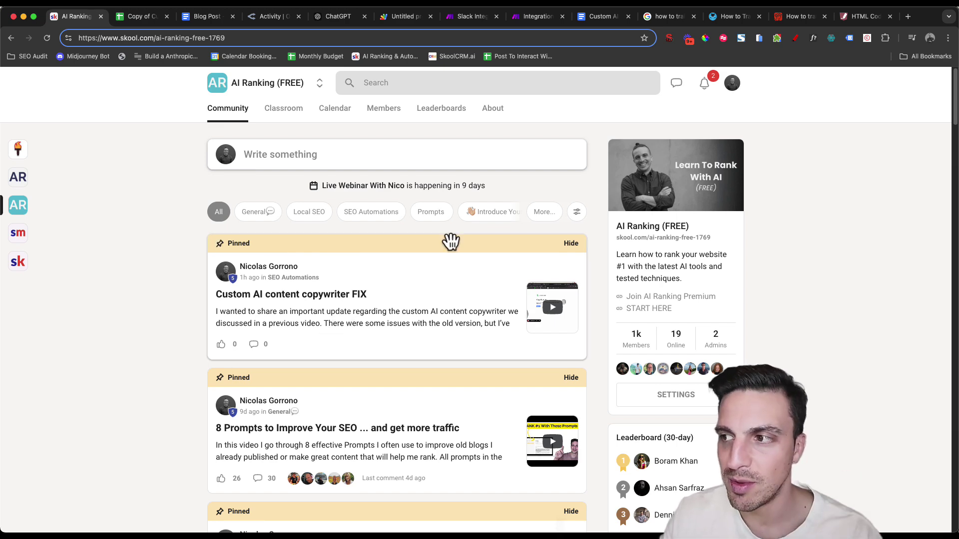
left_click(145, 20)
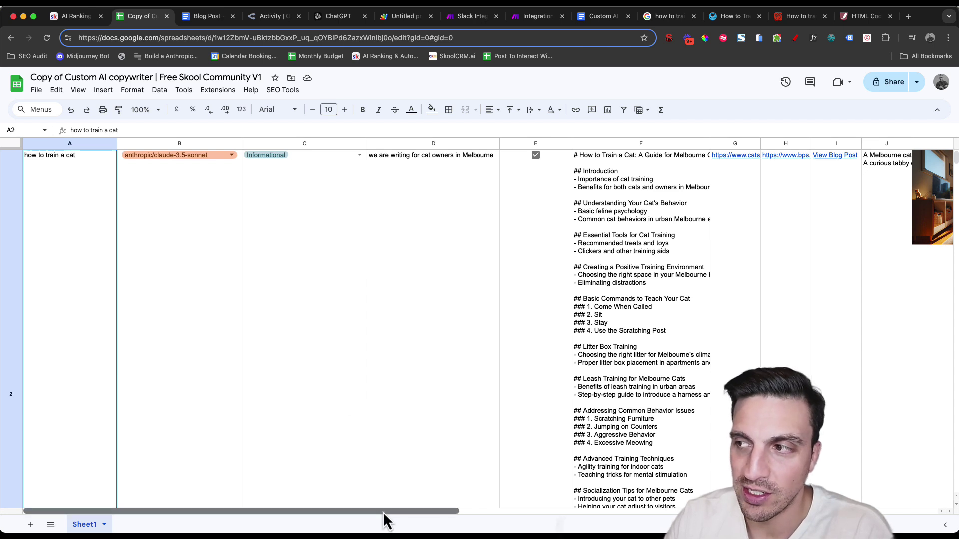
left_click_drag(379, 511, 572, 510)
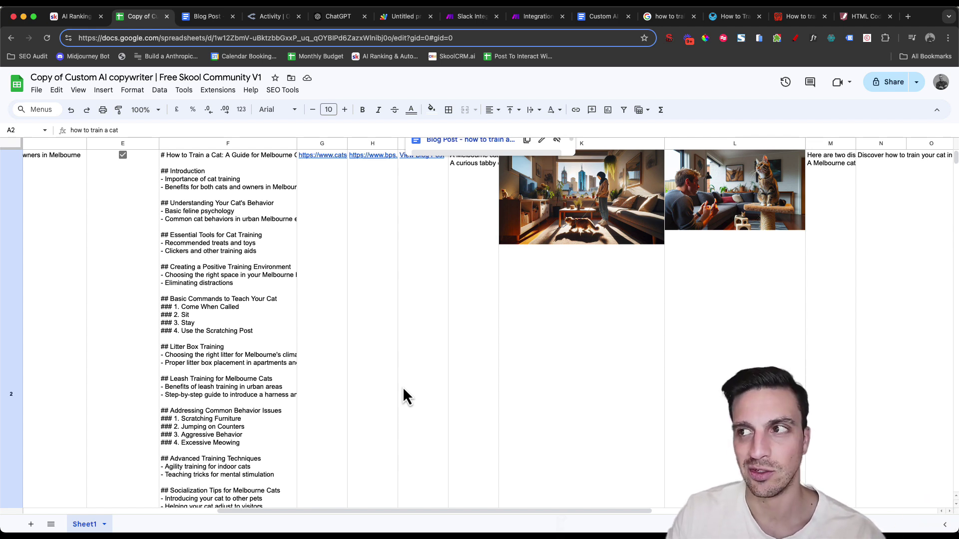
left_click(403, 389)
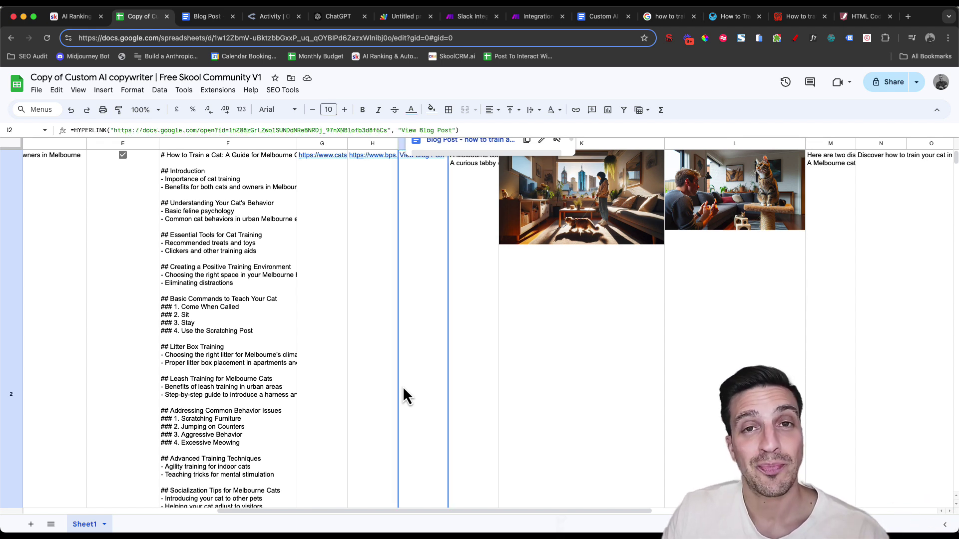